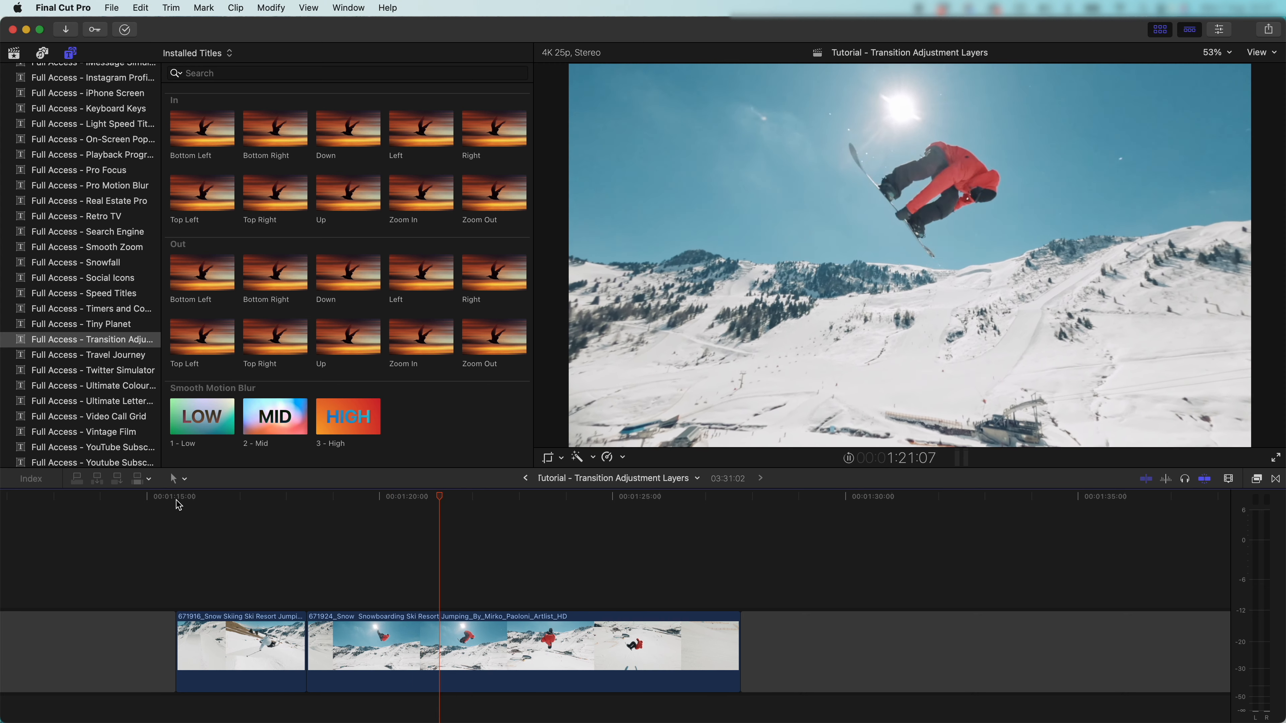
Place the Bottom Left title from the In group above the end of the skiing clip, finishing at the cut
key(space)
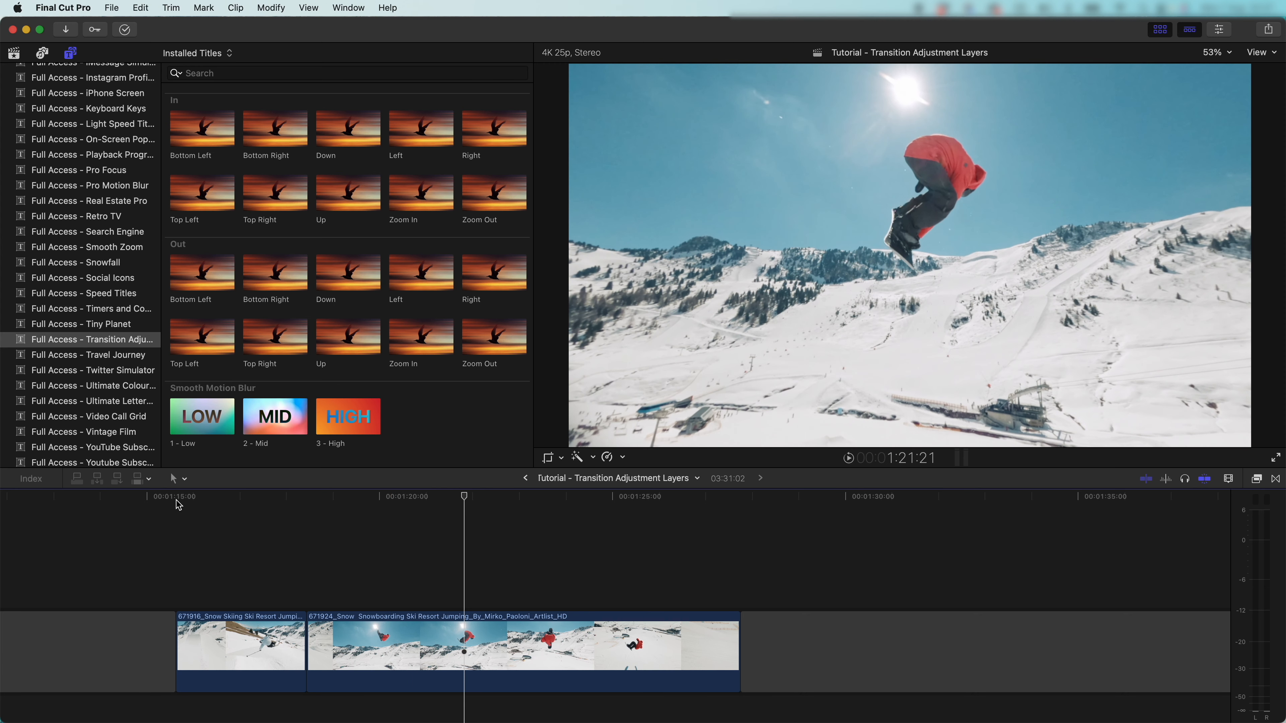
click(177, 500)
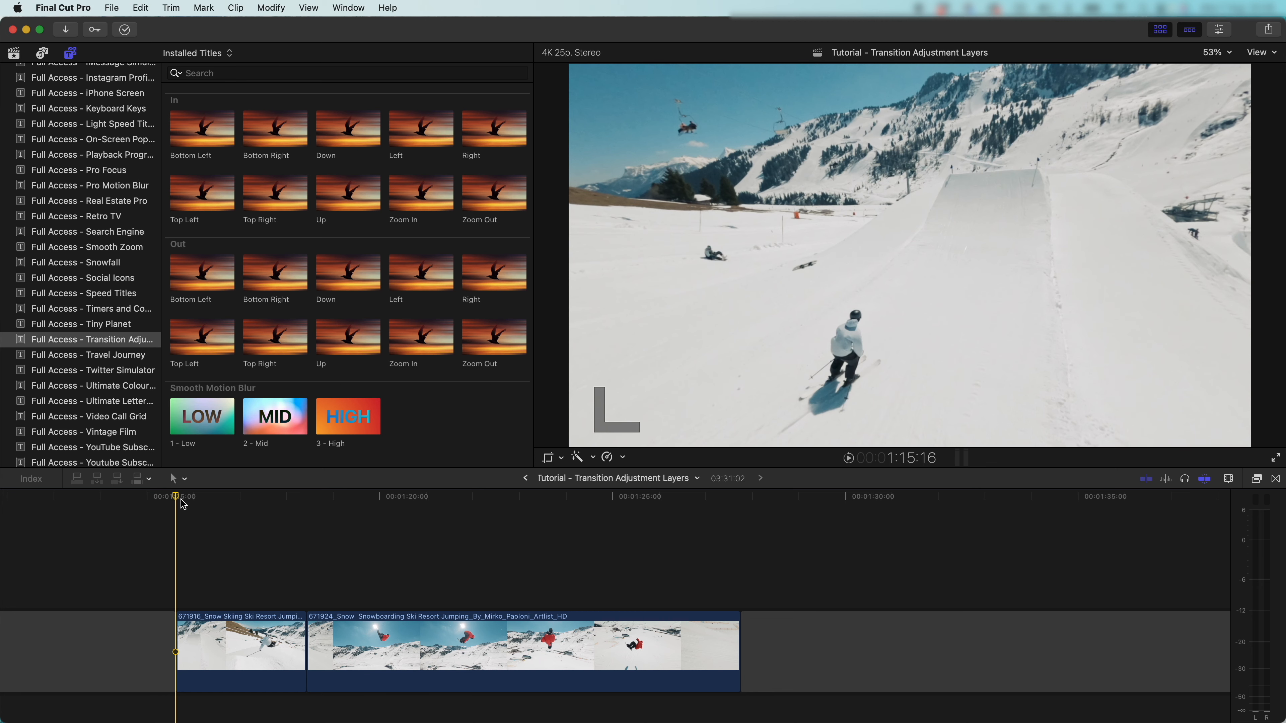
click(165, 109)
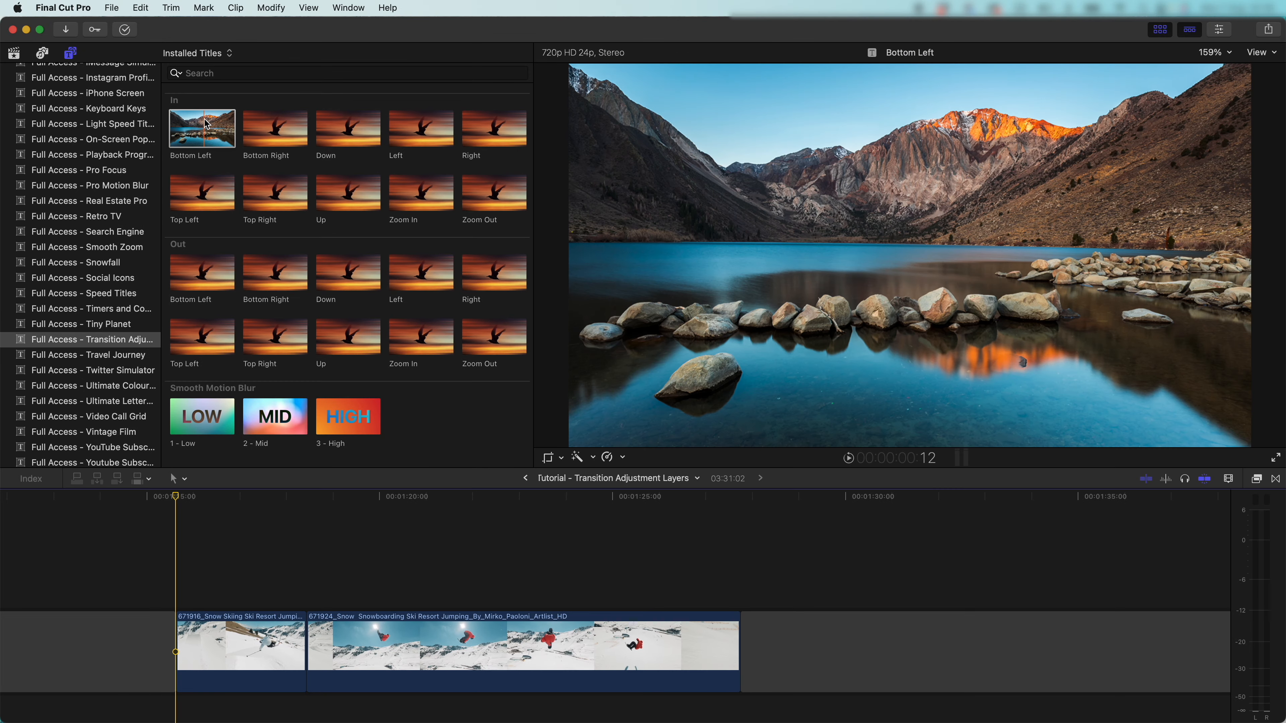
drag(205, 124, 261, 601)
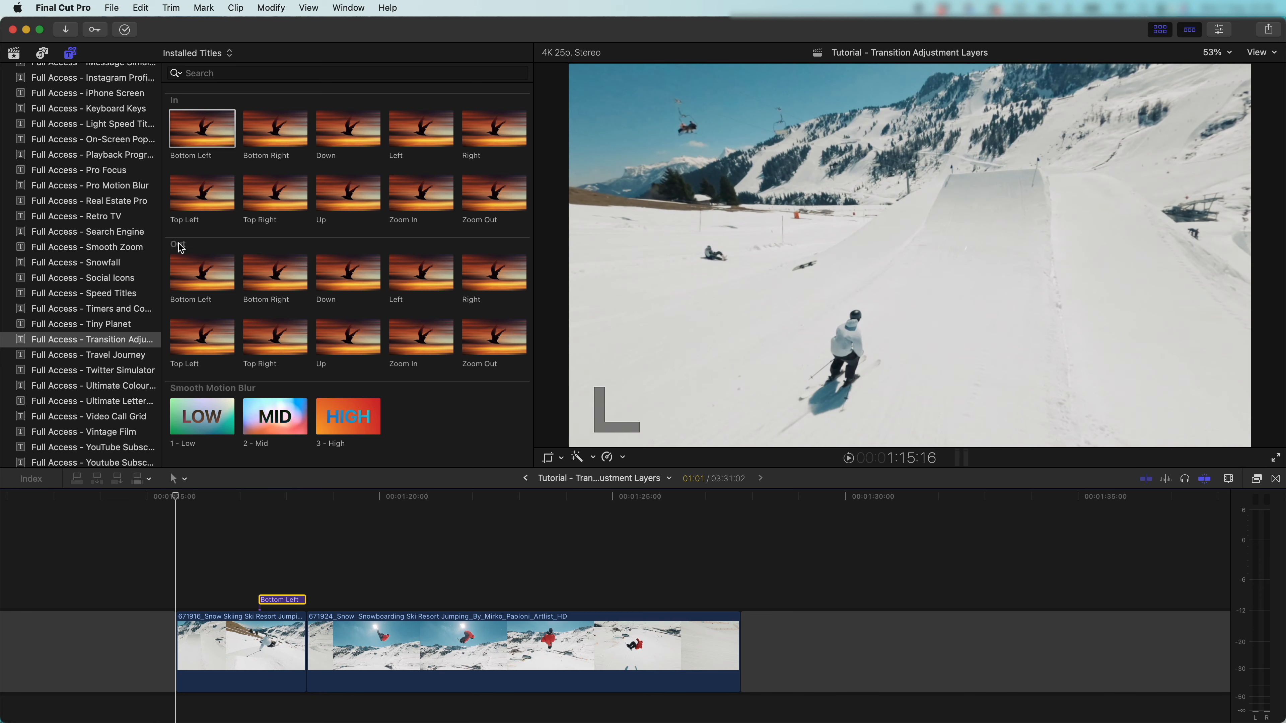
Place the Bottom Left title from the Out group above the start of the snowboarding clip, beginning at the cut
click(193, 280)
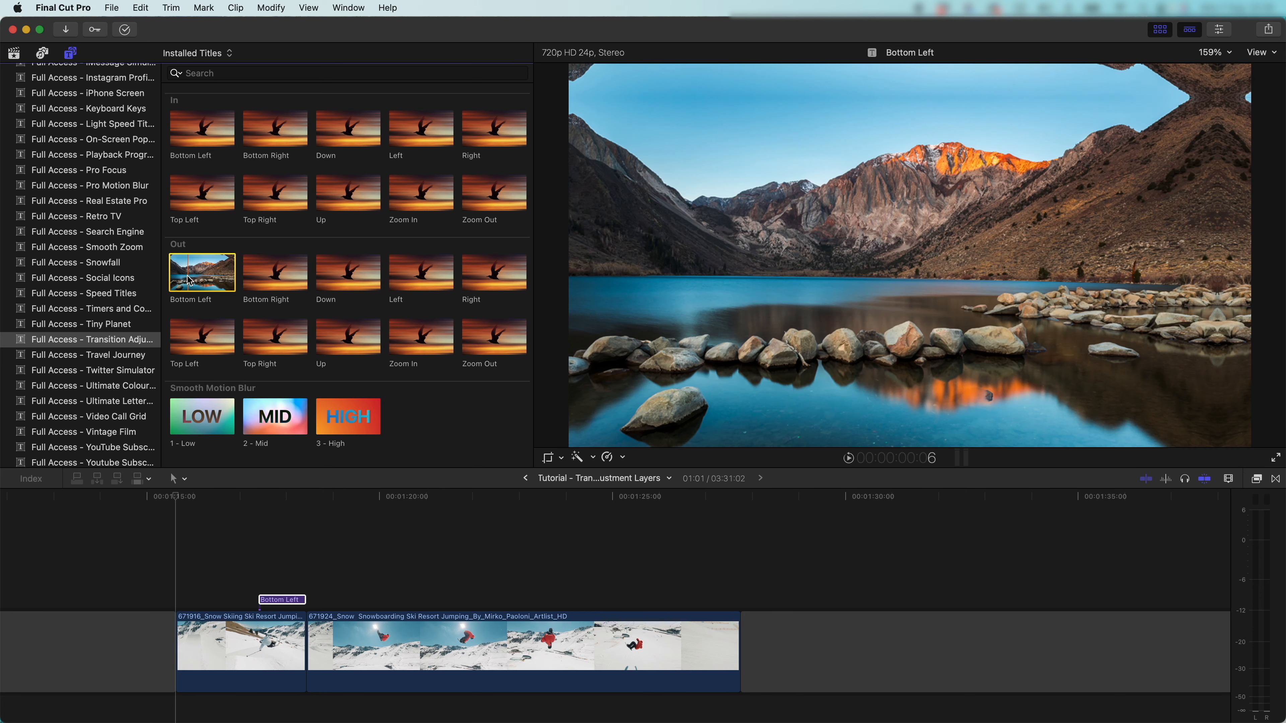
drag(193, 280, 323, 537)
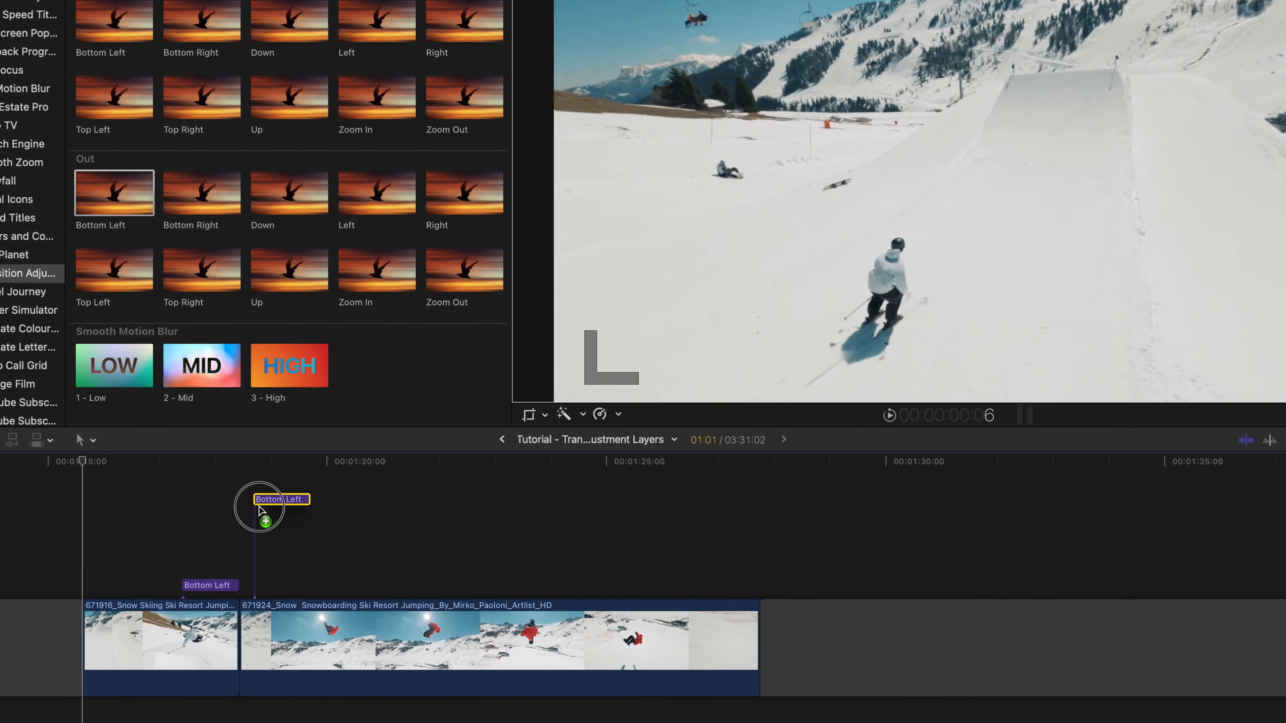
drag(259, 508, 226, 588)
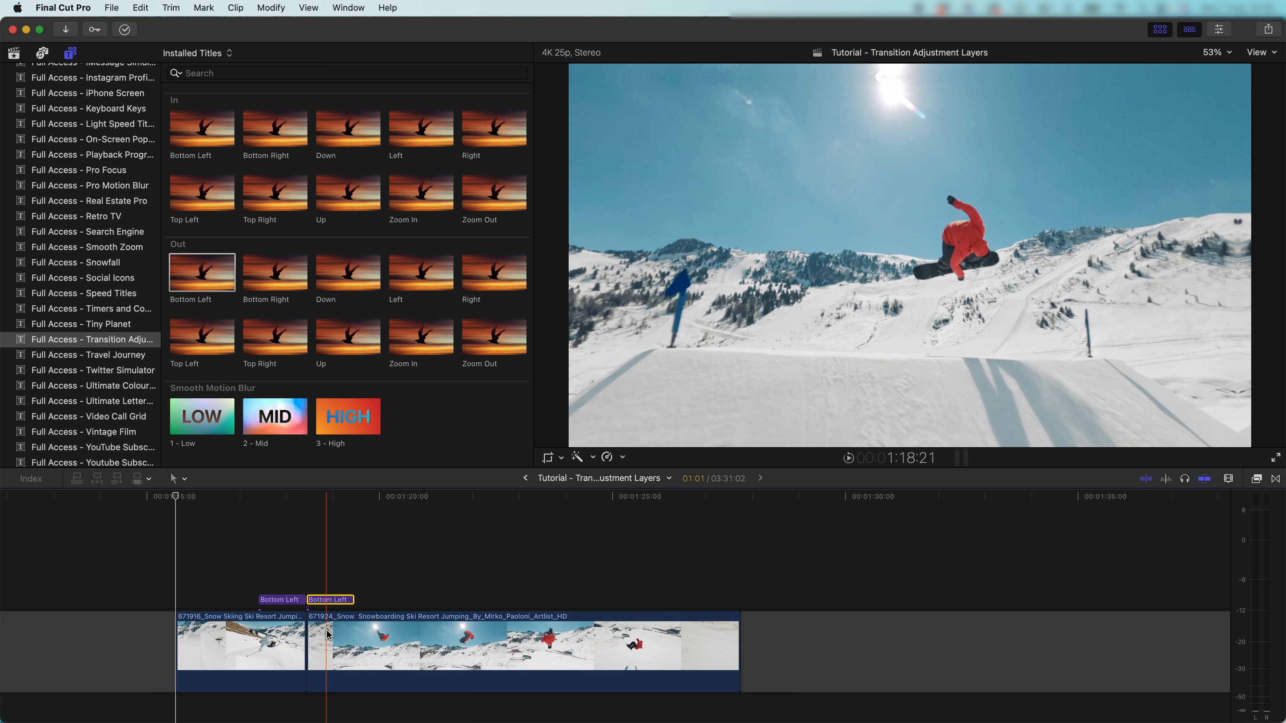
Preview the transition and lengthen both Bottom Left titles outward from the cut, giving the first a duration of 1:11
key(space)
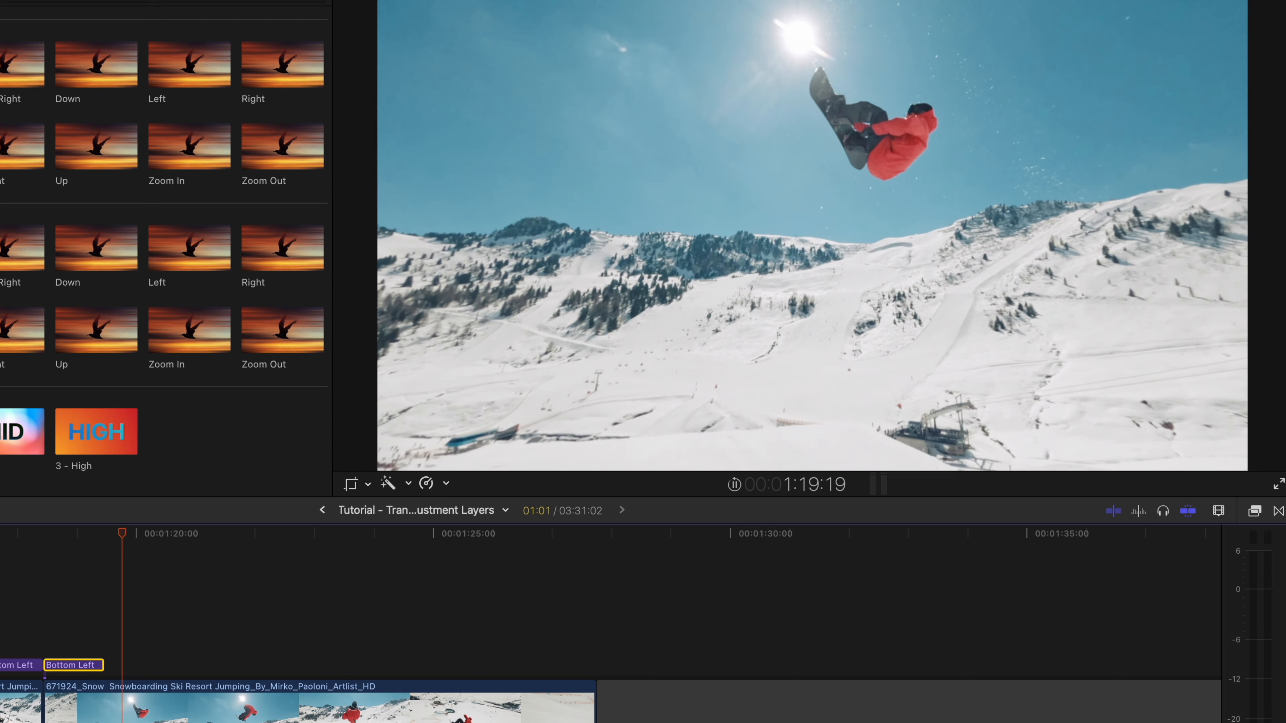
key(space)
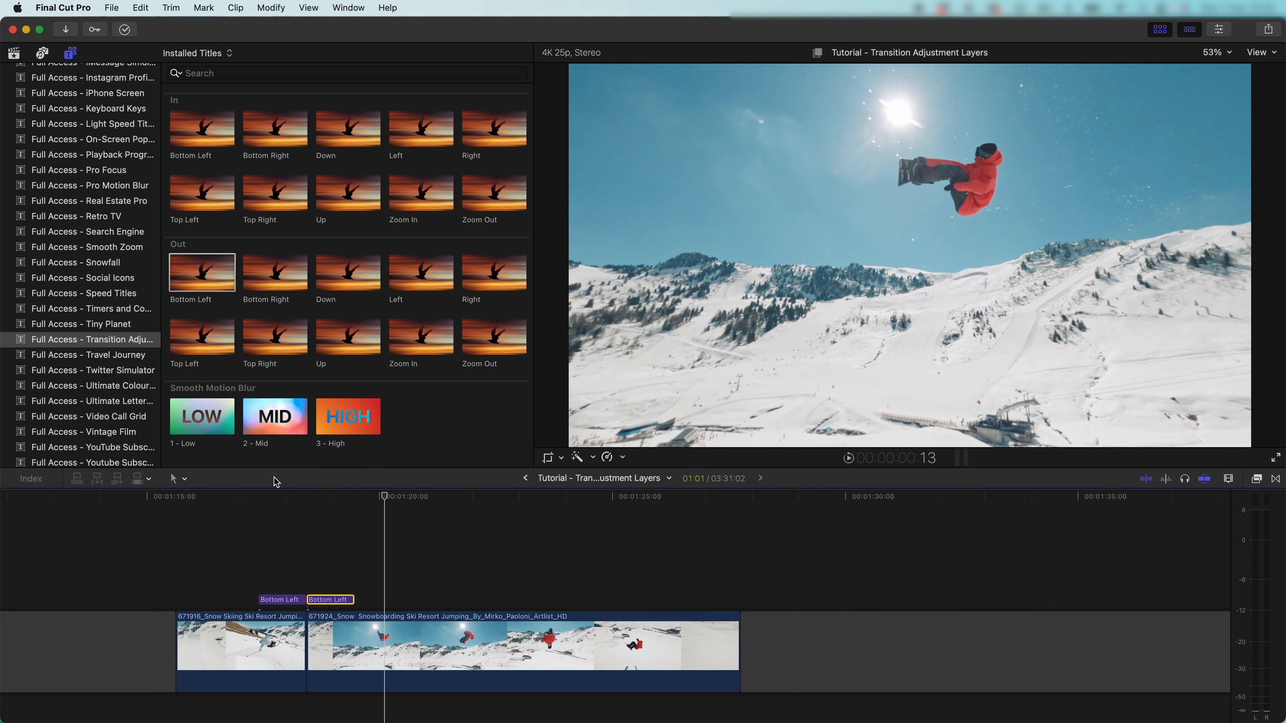
drag(259, 601, 241, 602)
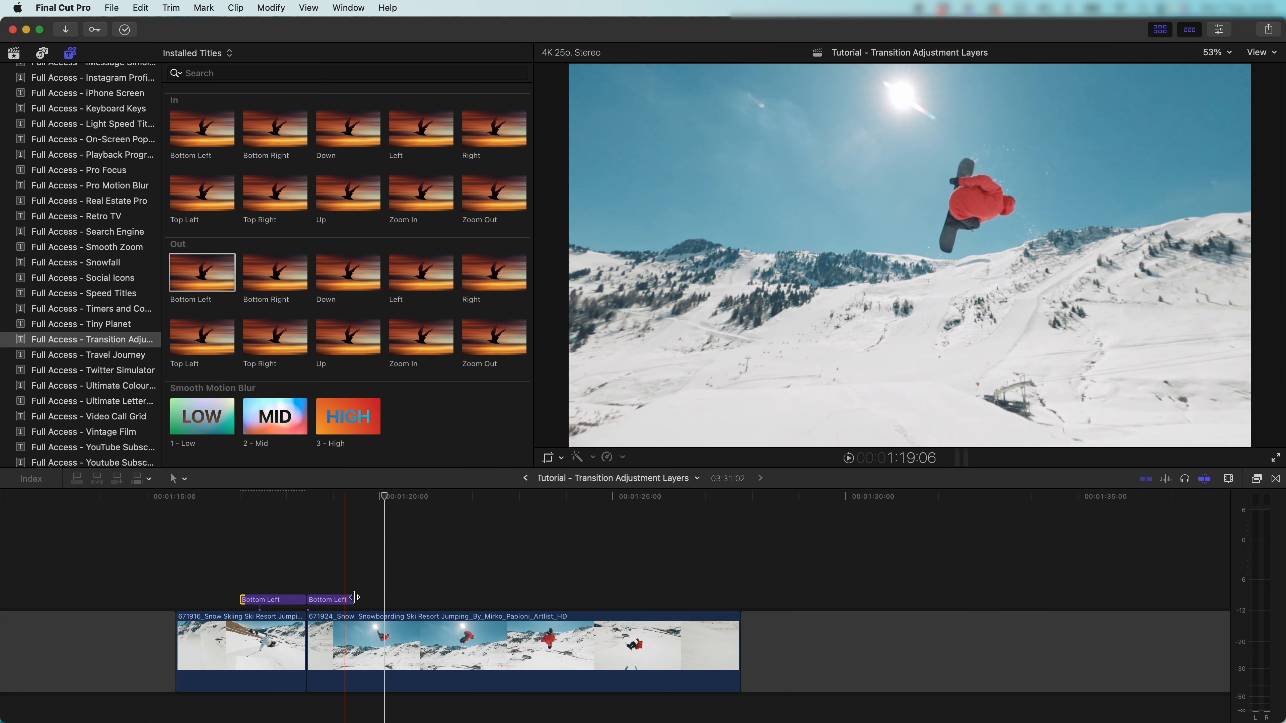
drag(352, 598, 369, 599)
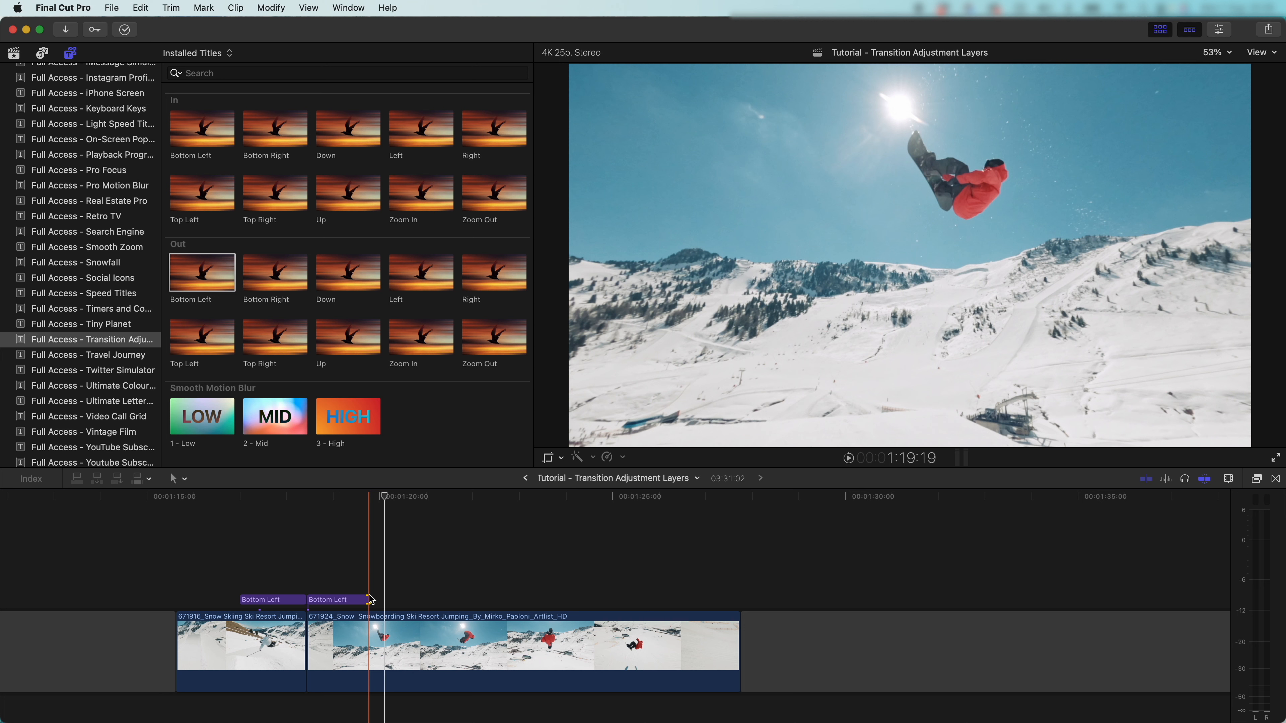
Try the first Bottom Left title's Strength at 65.88 and return it to the maximum
click(279, 601)
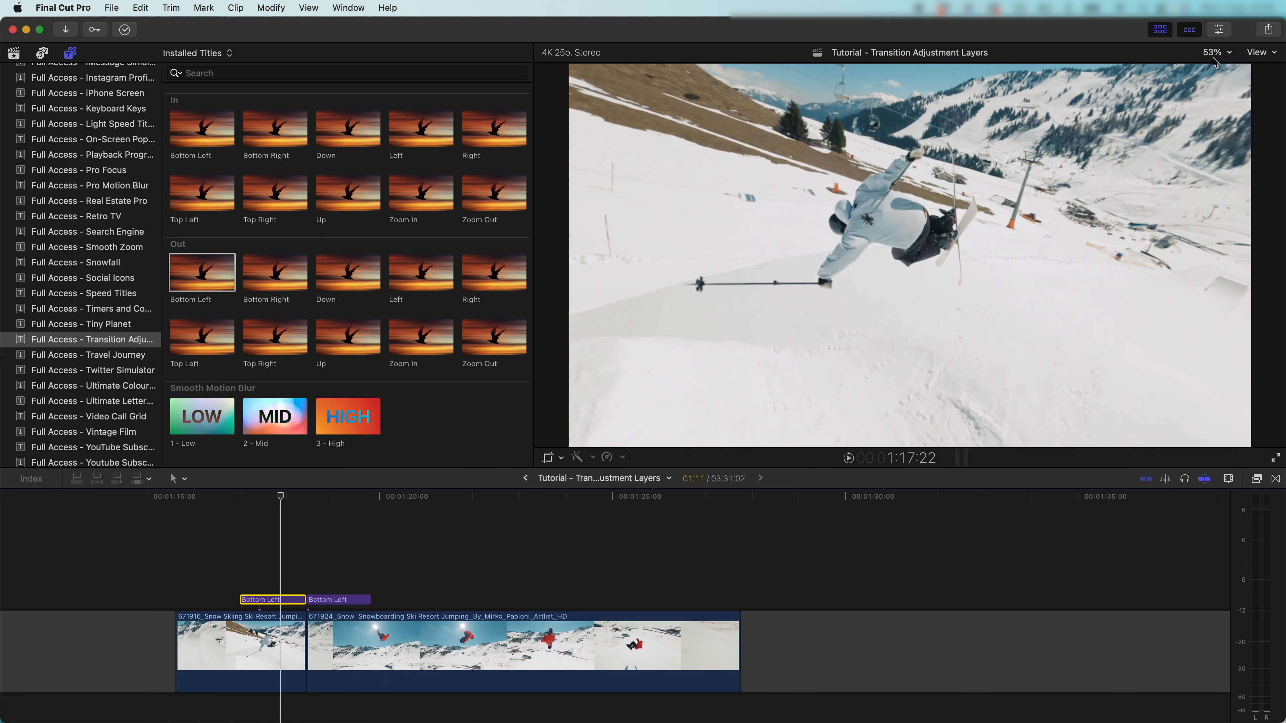
click(1221, 31)
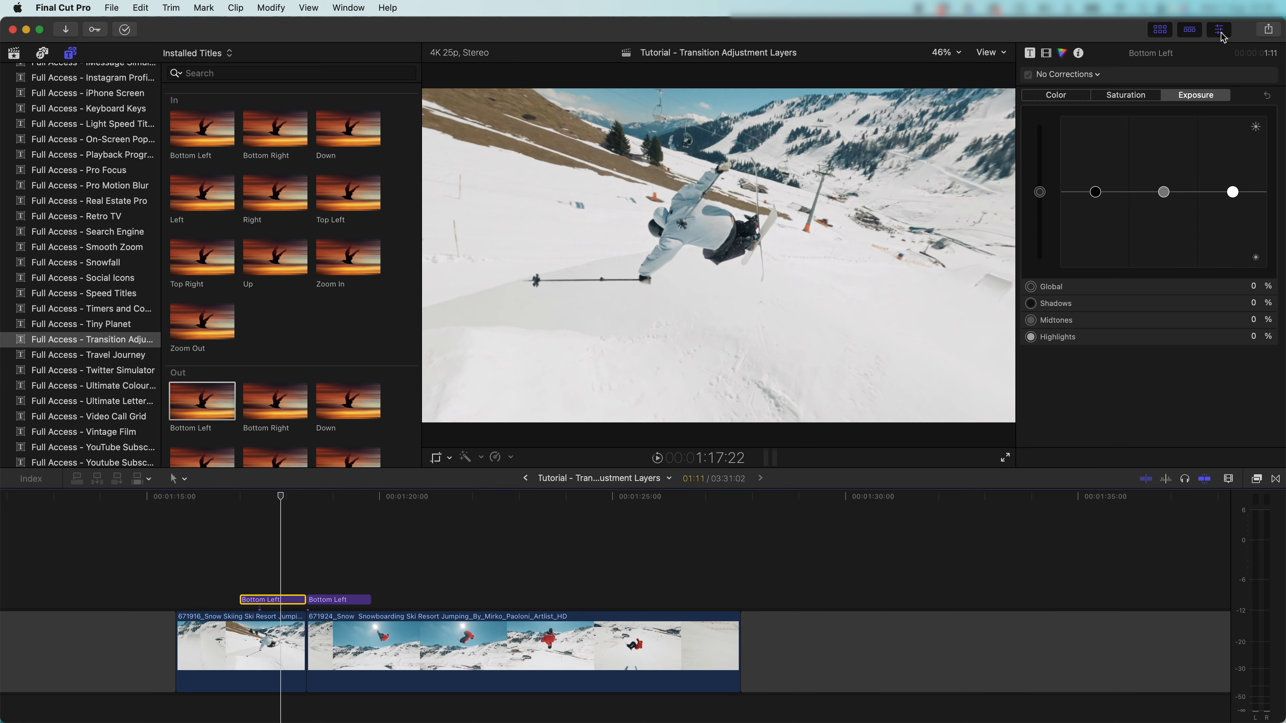
click(1046, 53)
click(1030, 55)
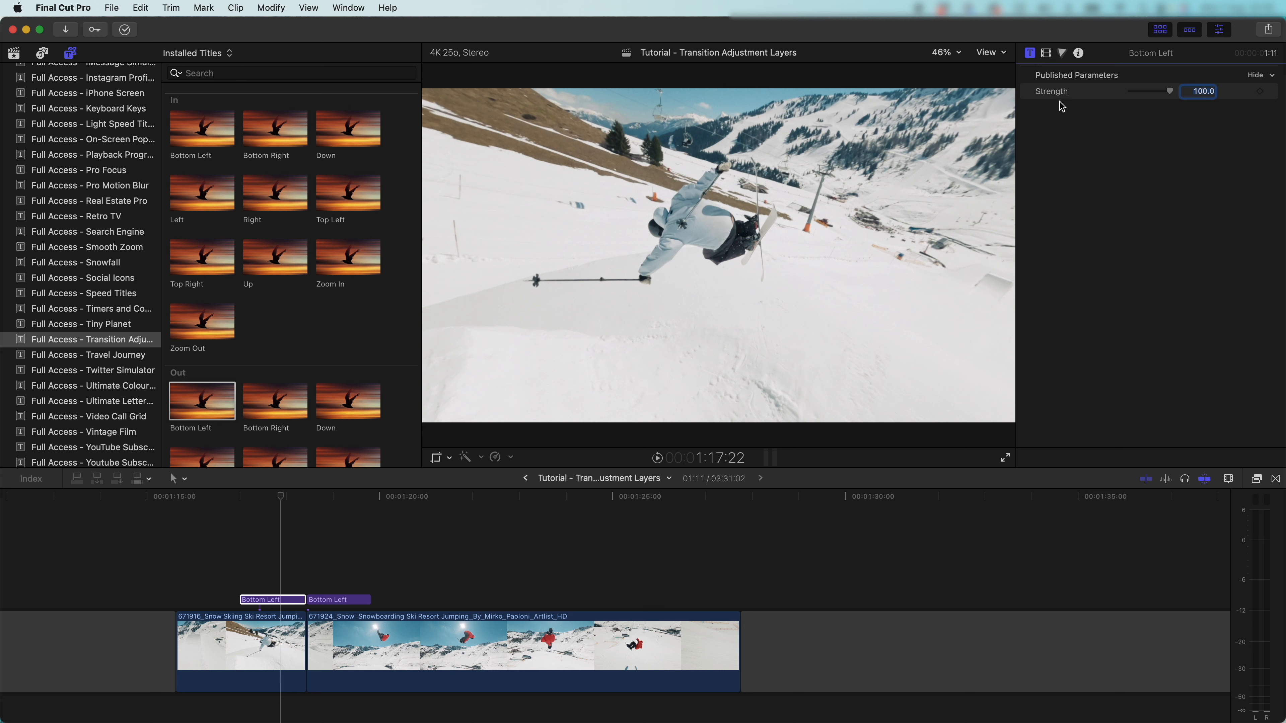
drag(1167, 96, 1154, 93)
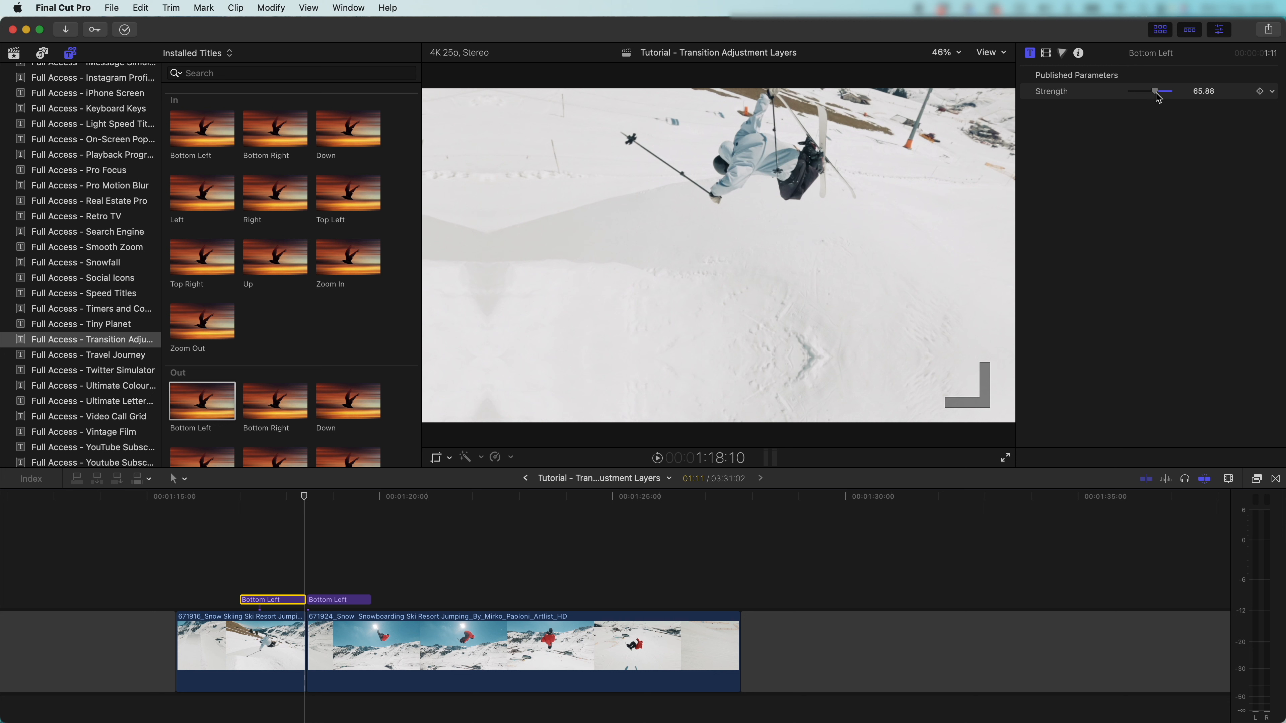
drag(1158, 97, 1184, 98)
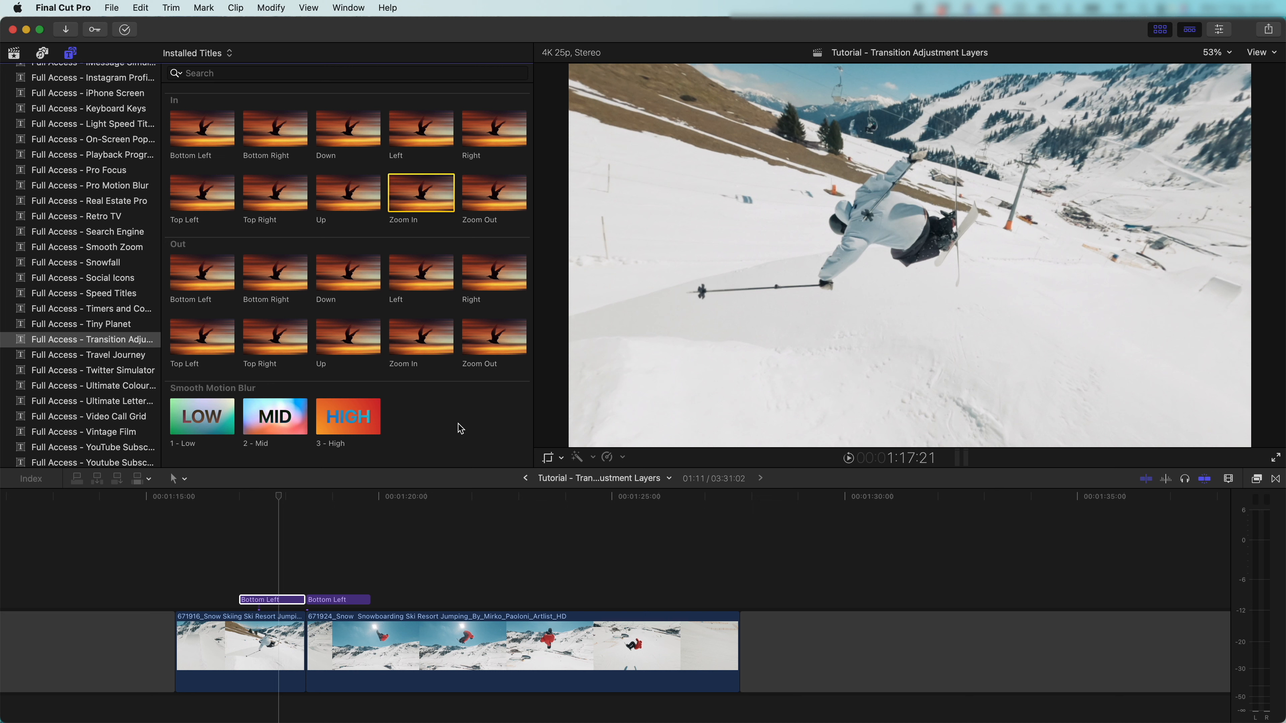
Connect the 2 - Mid Smooth Motion Blur title above the skiing clip's Bottom Left title at 1:17:13
click(349, 416)
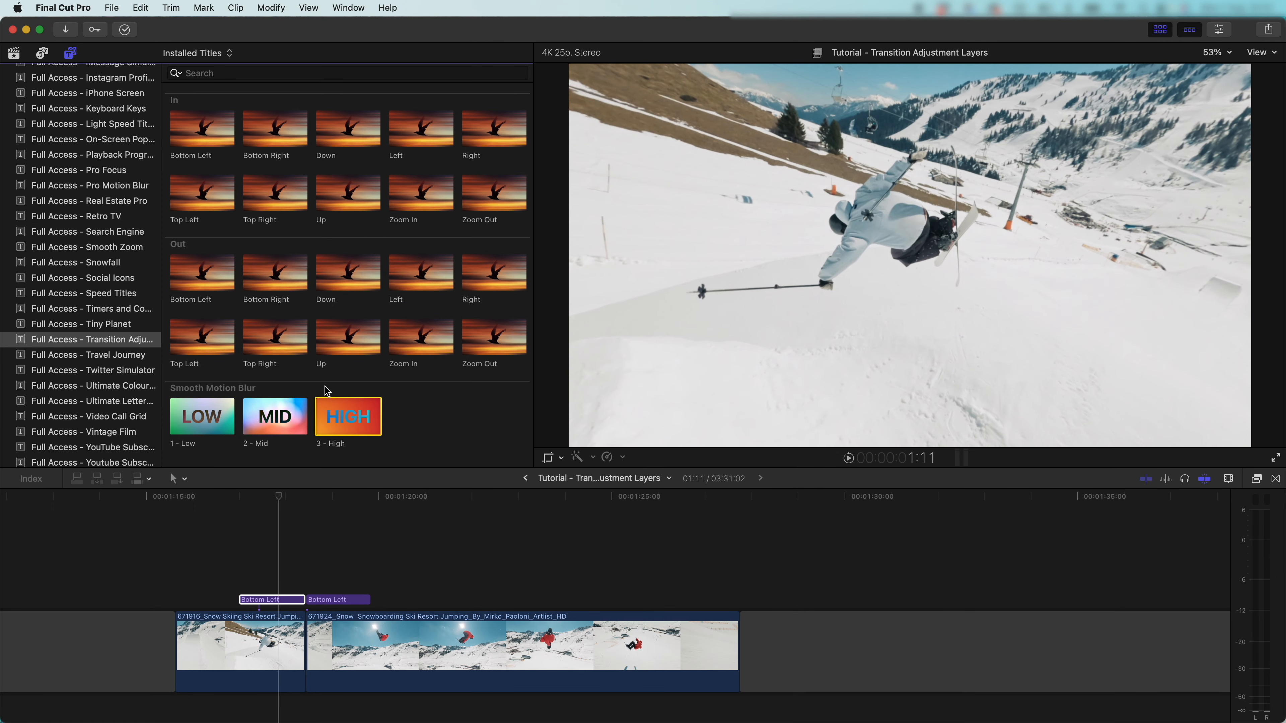
click(264, 415)
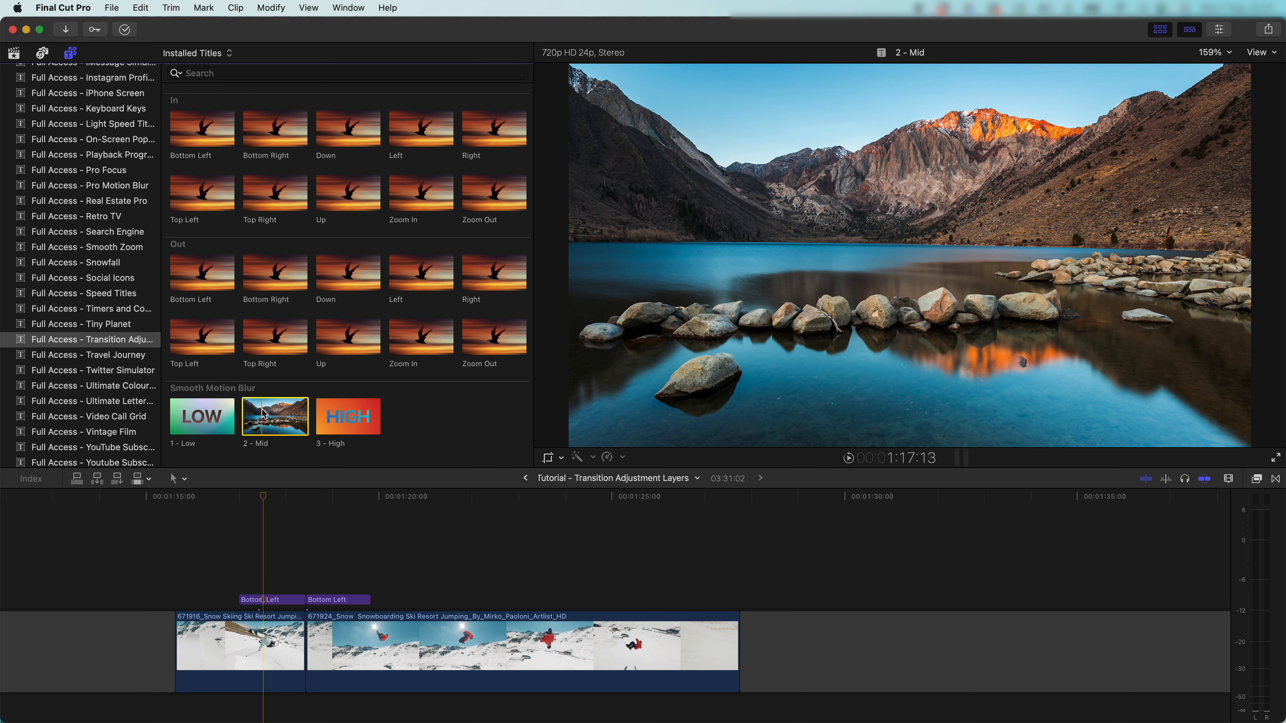
key(q)
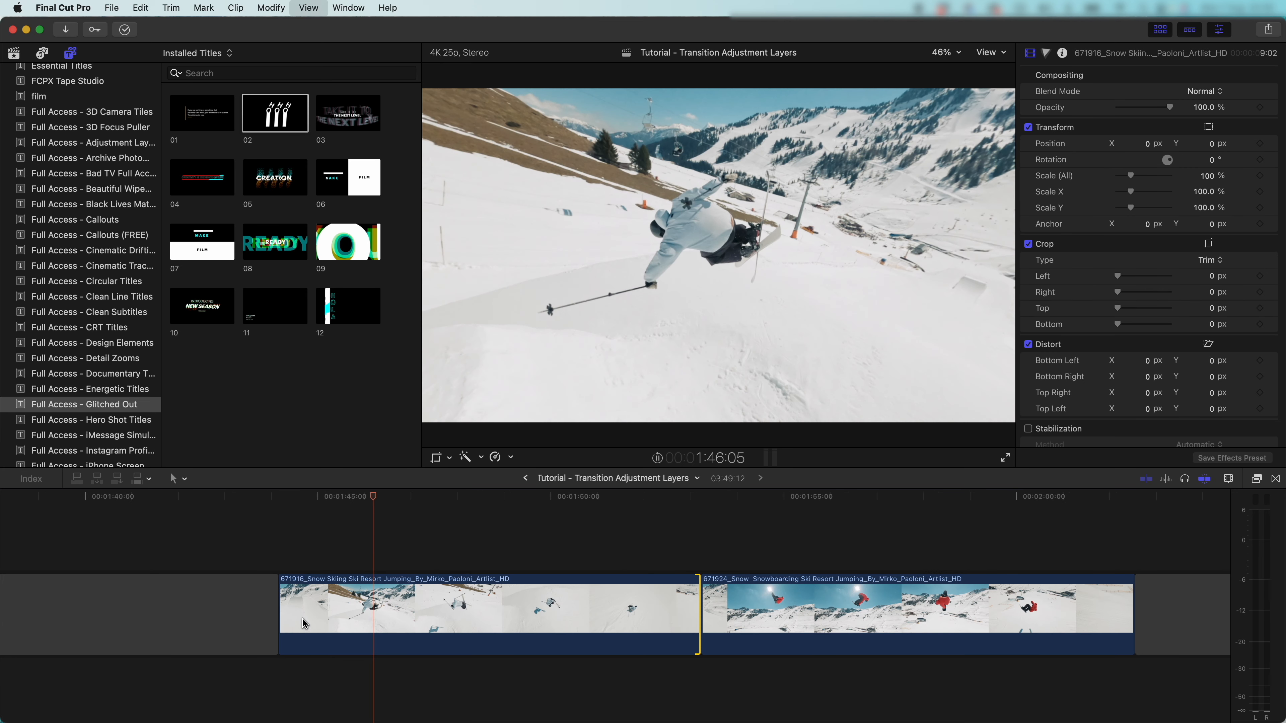
Split the skiing clip's speed into two segments at 1:47:08 with Blade Speed
key(space)
click(423, 618)
key(shift+b)
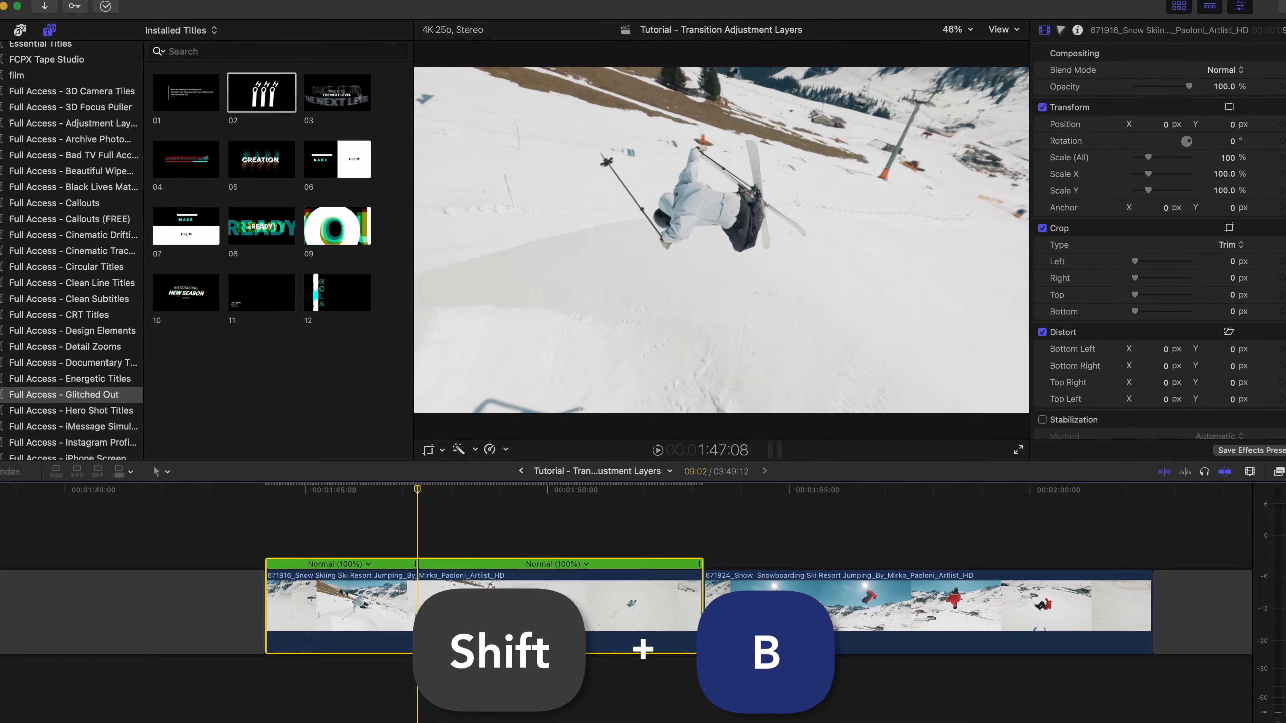
Try compressing the skiing clip's second speed segment with its retiming handle, and undo the change
drag(494, 568, 426, 568)
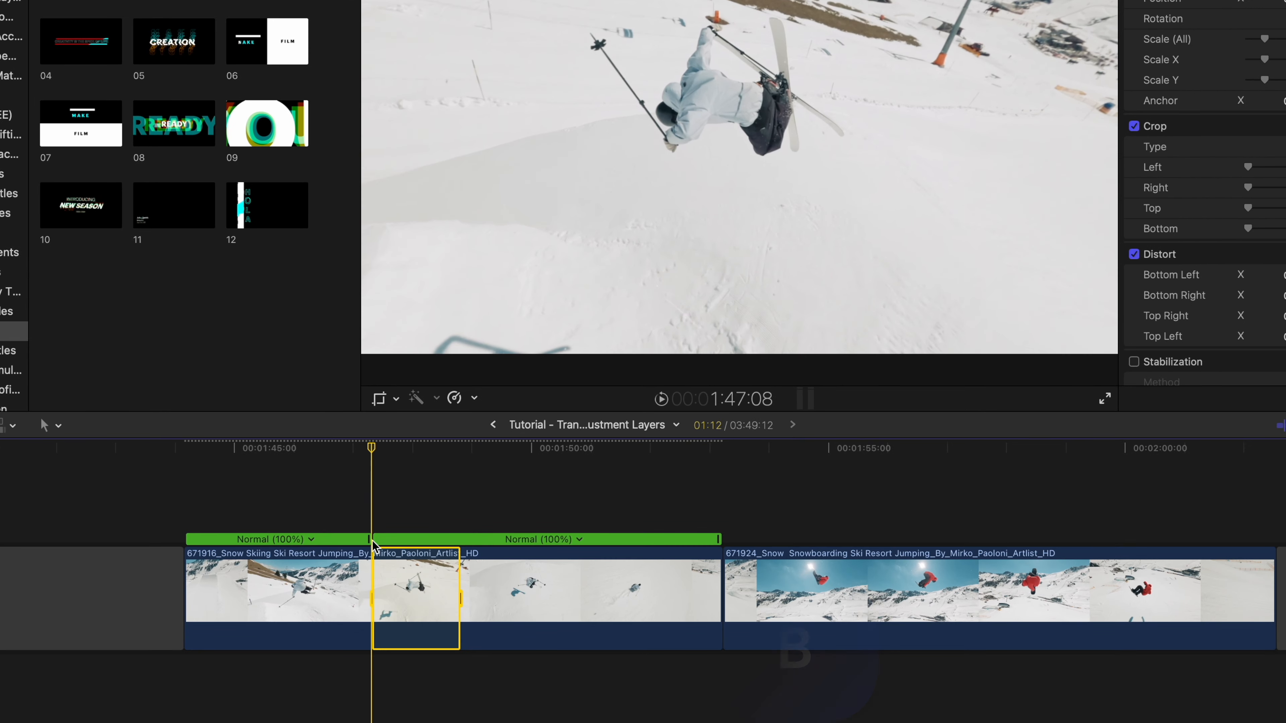
key(l)
drag(718, 542, 478, 545)
key(super+z)
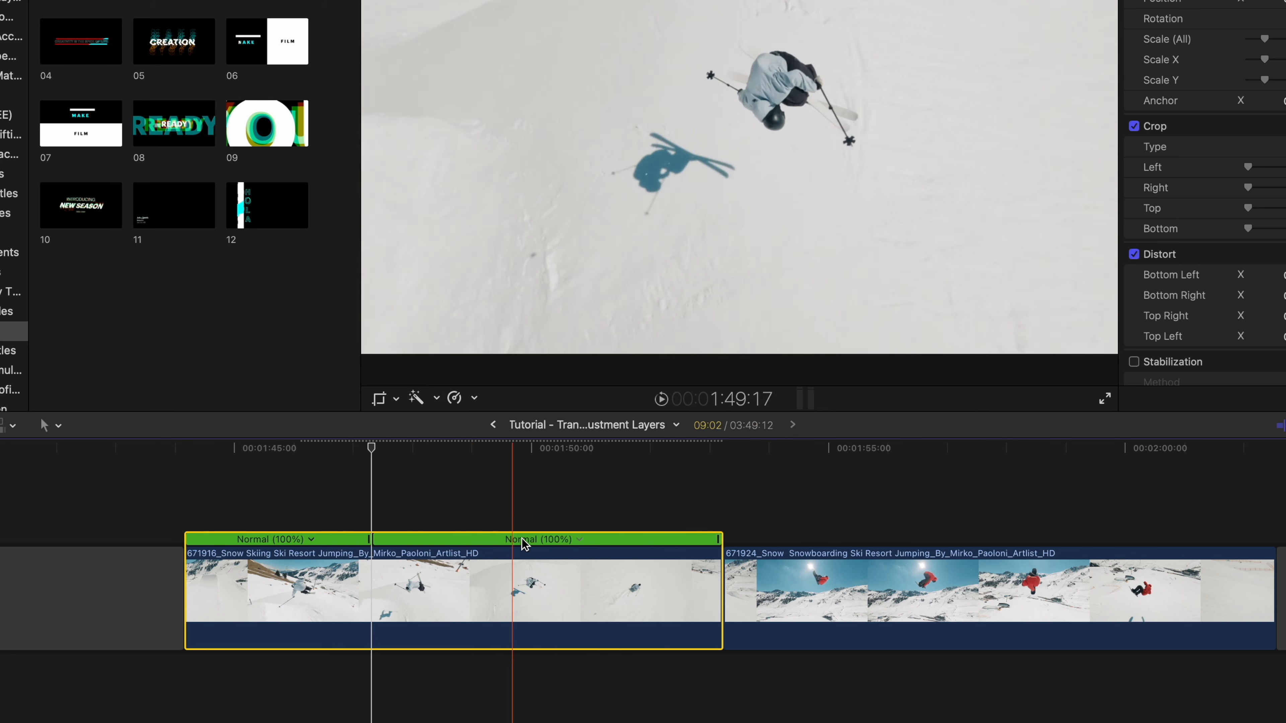
Set the skiing clip's second speed segment to Fast 4x and extend the speed transition earlier into the normal-speed segment
click(580, 540)
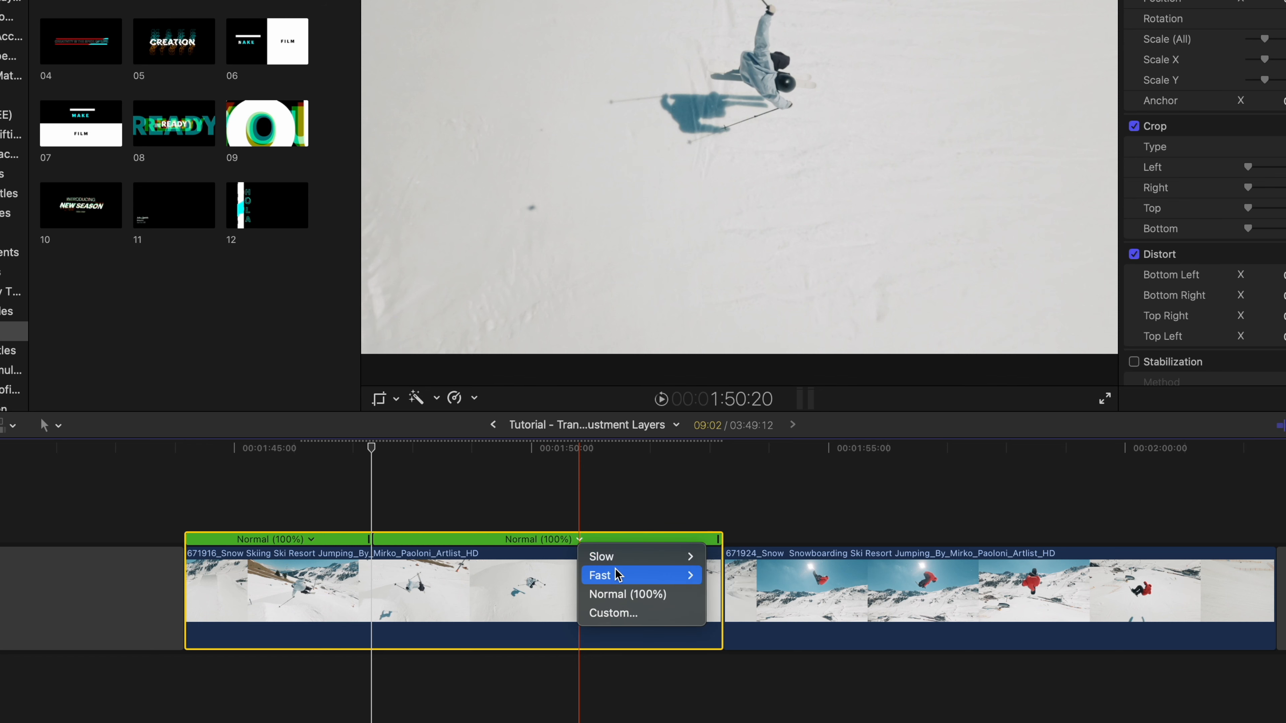
mouse_move(650, 580)
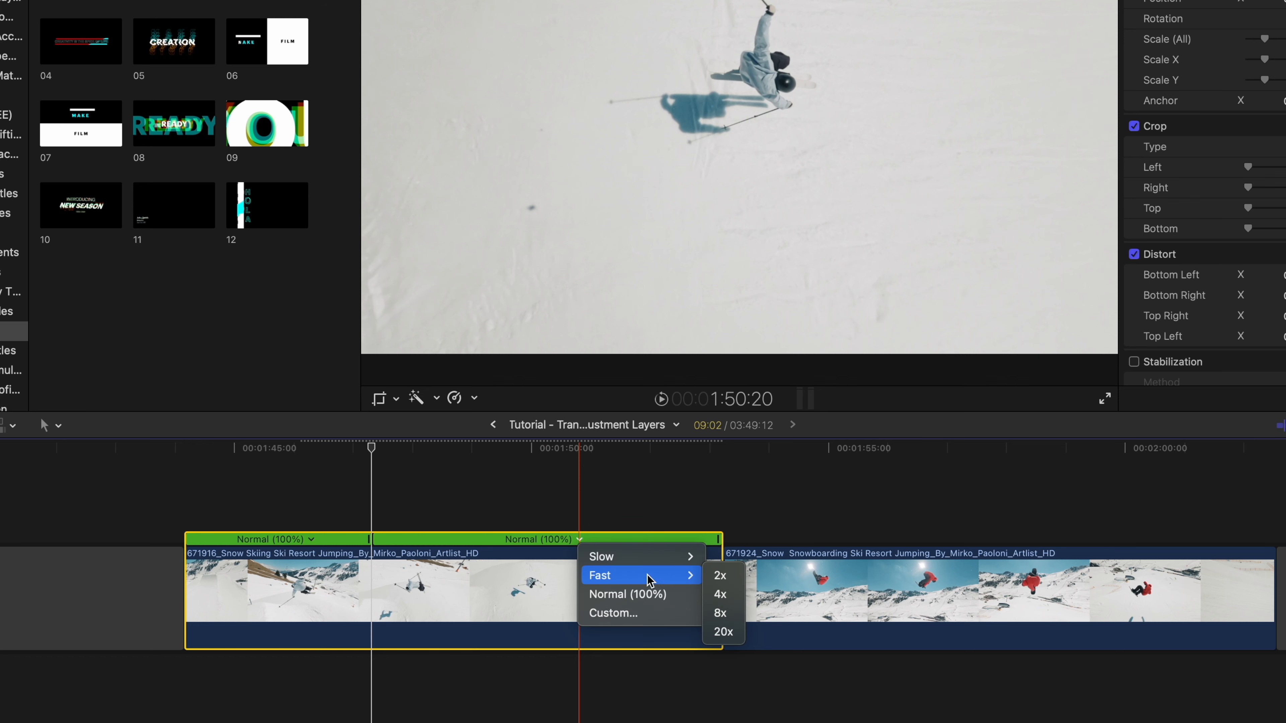
click(729, 597)
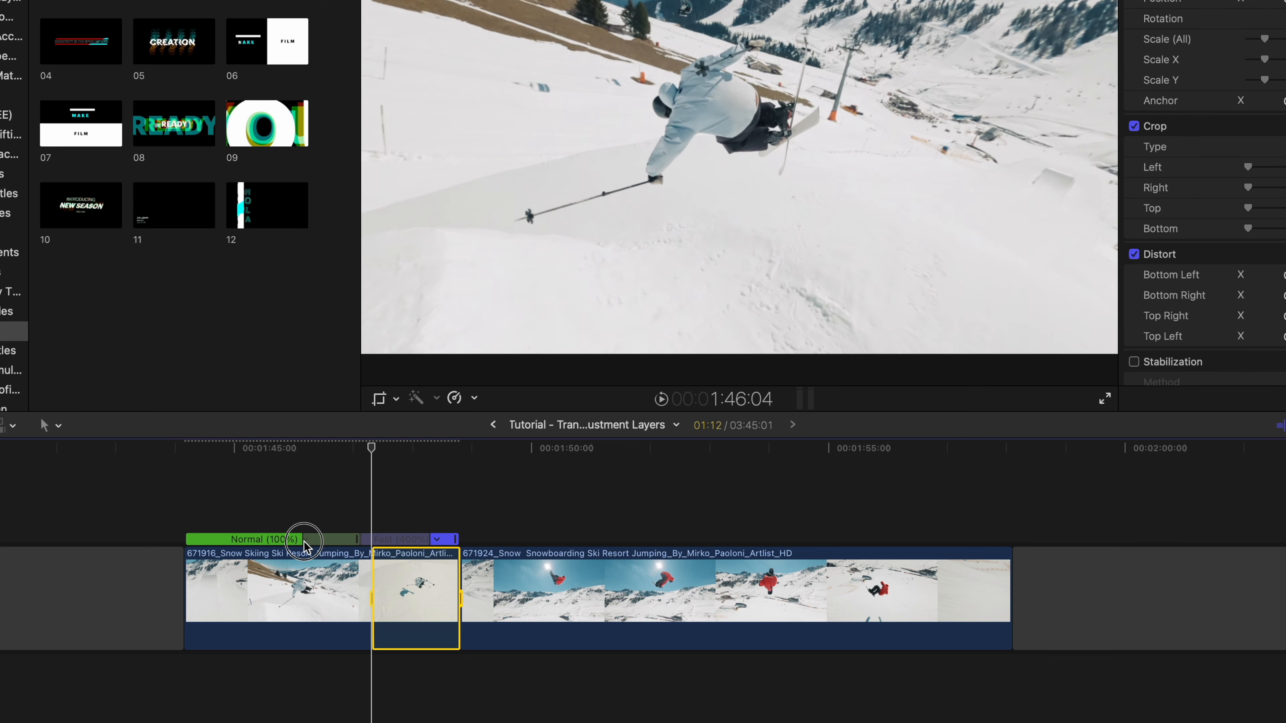
drag(307, 545, 276, 551)
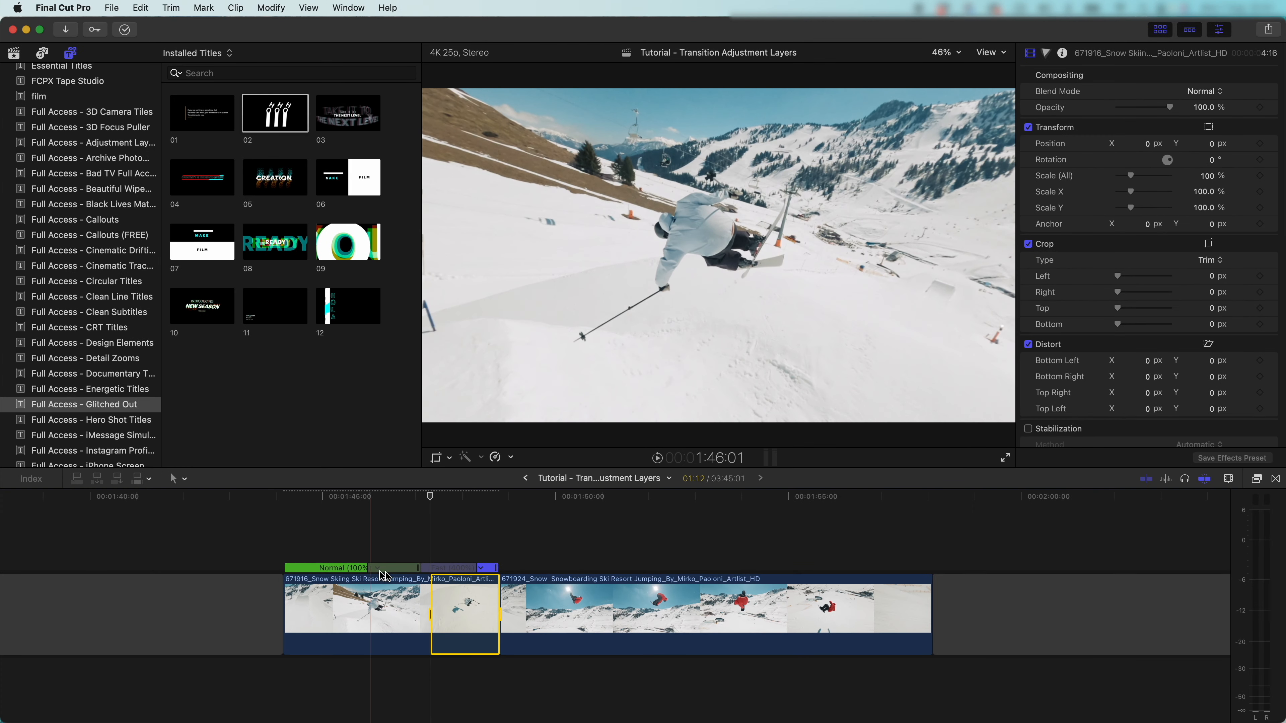
Review the speed ramp and trim around the cut, shortening the skiing clip to 4:05 and the snowboarding clip to 8:01
key(space)
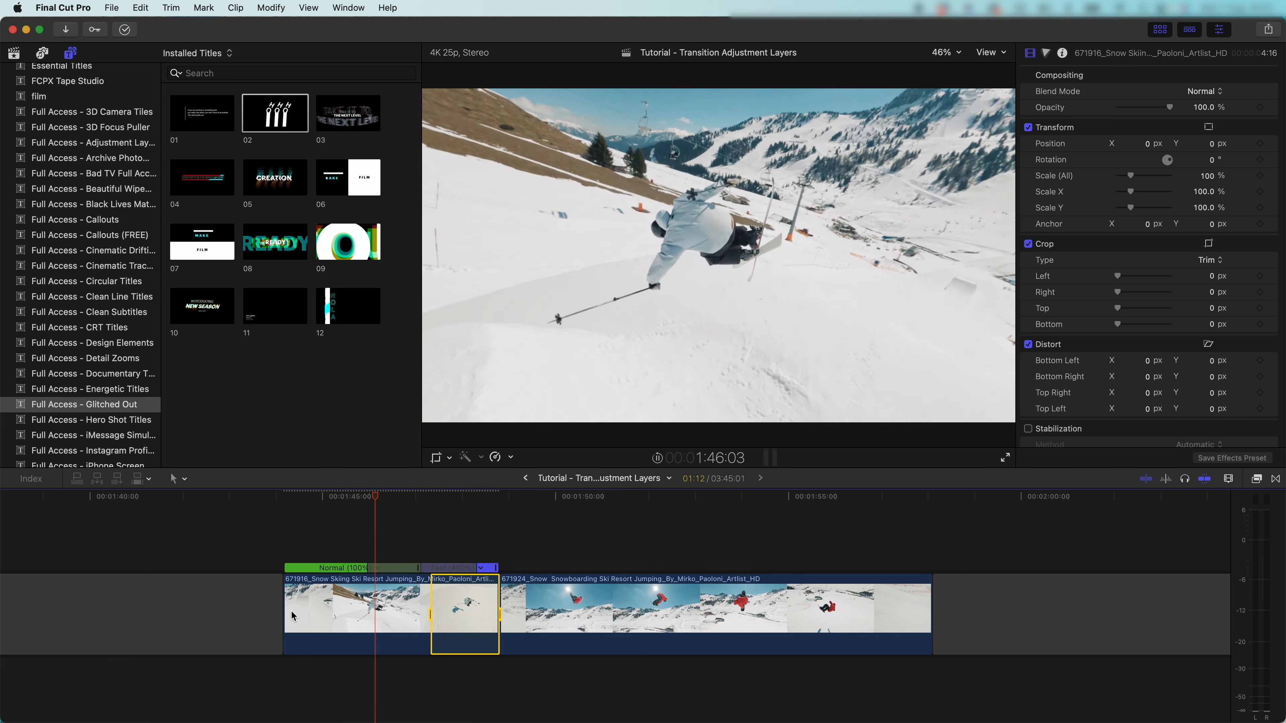
key(space)
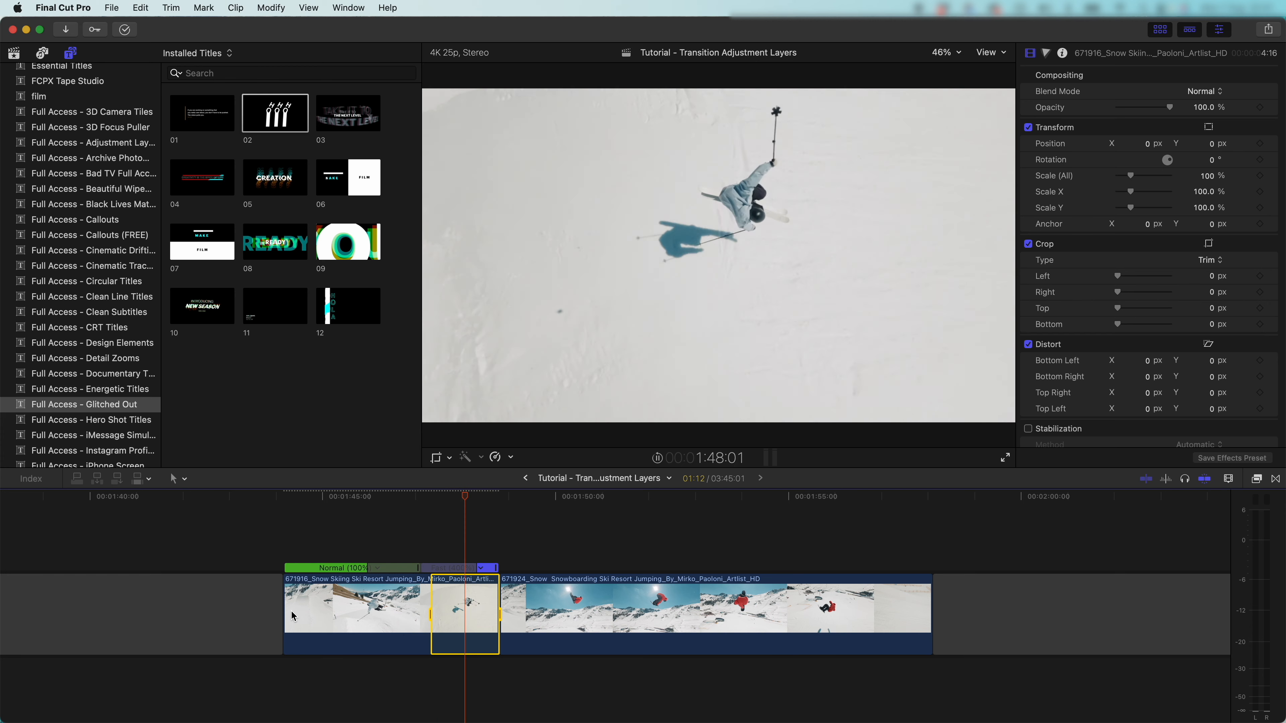
key(Delete)
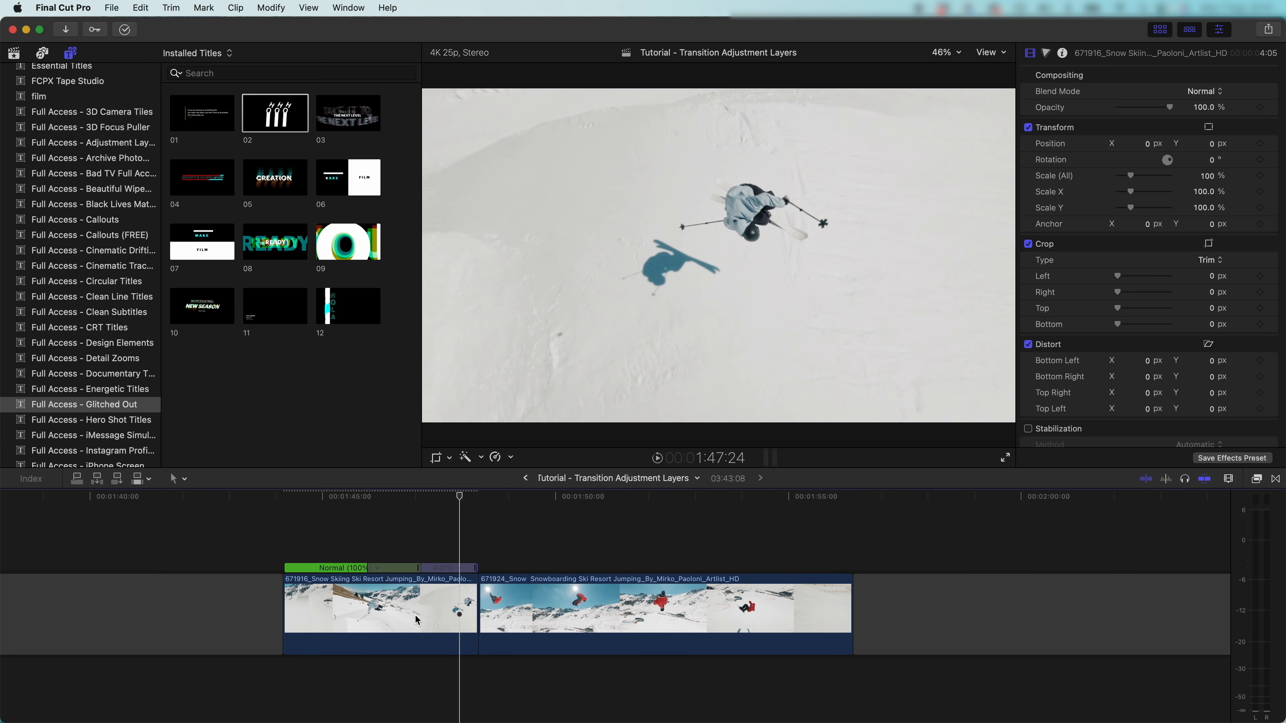
Split the snowboarding clip's speed into two segments at 1:50:01 with Blade Speed
key(space)
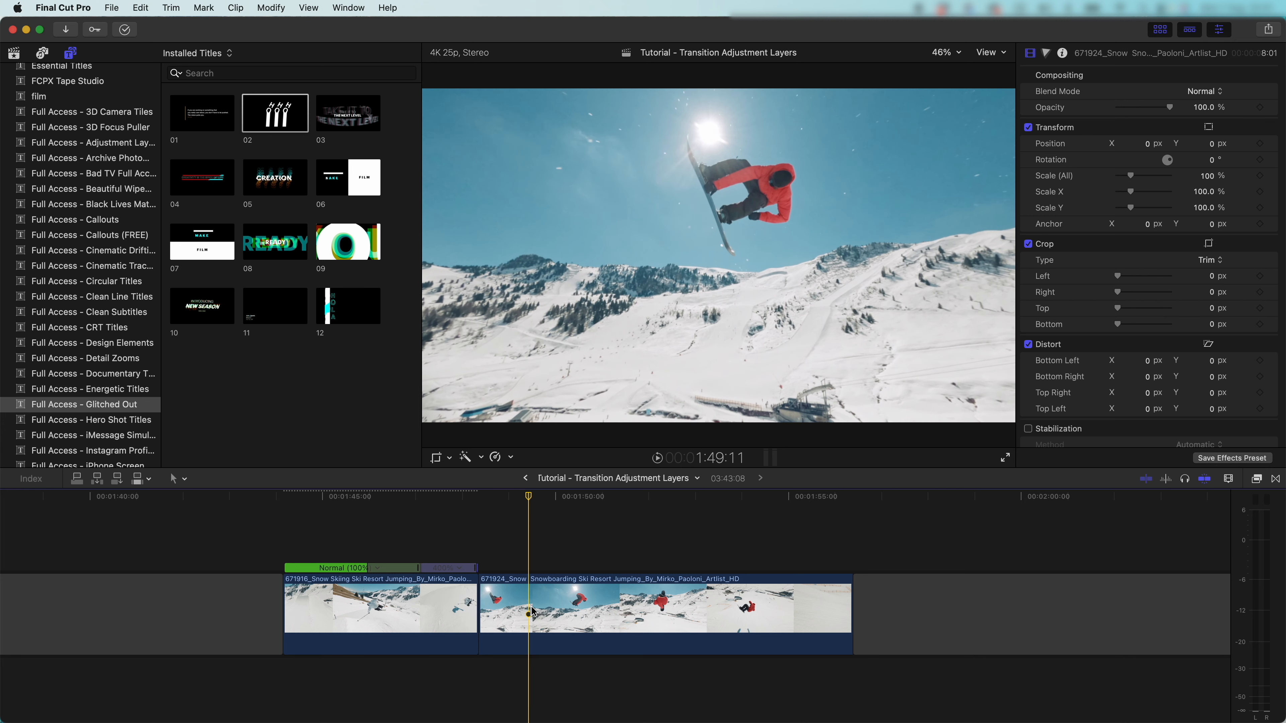
click(559, 609)
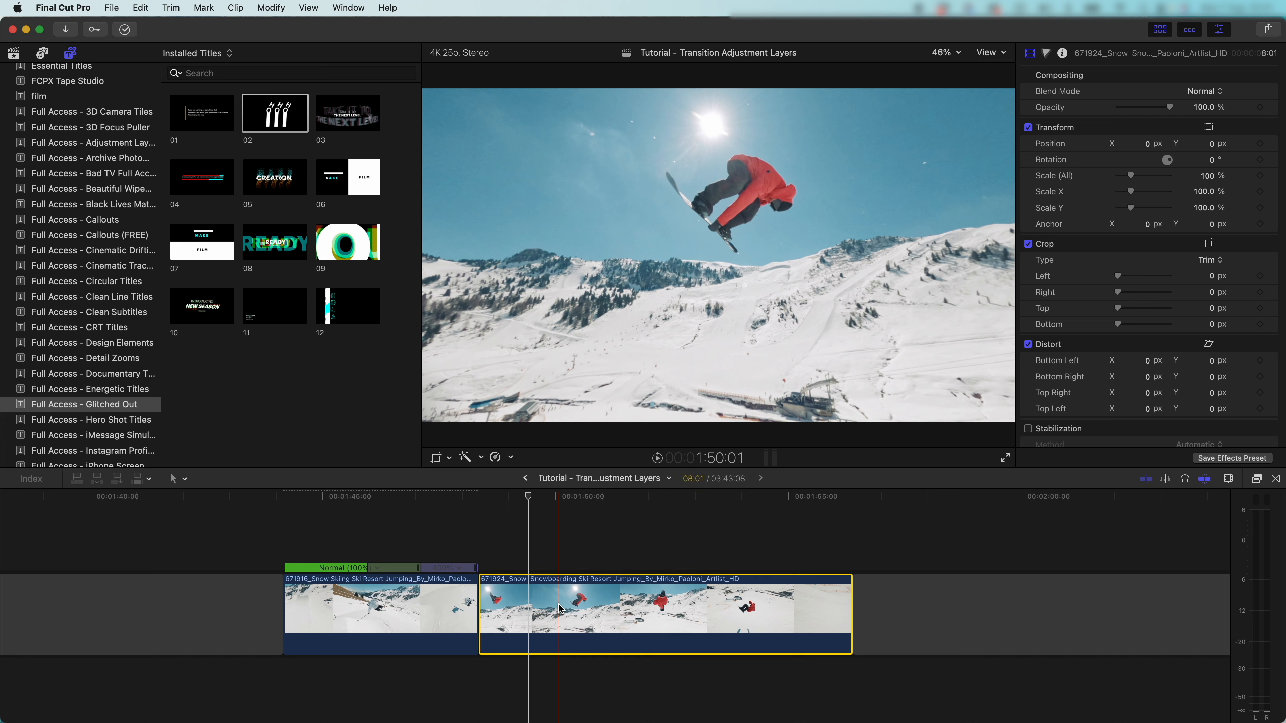
key(shift+b)
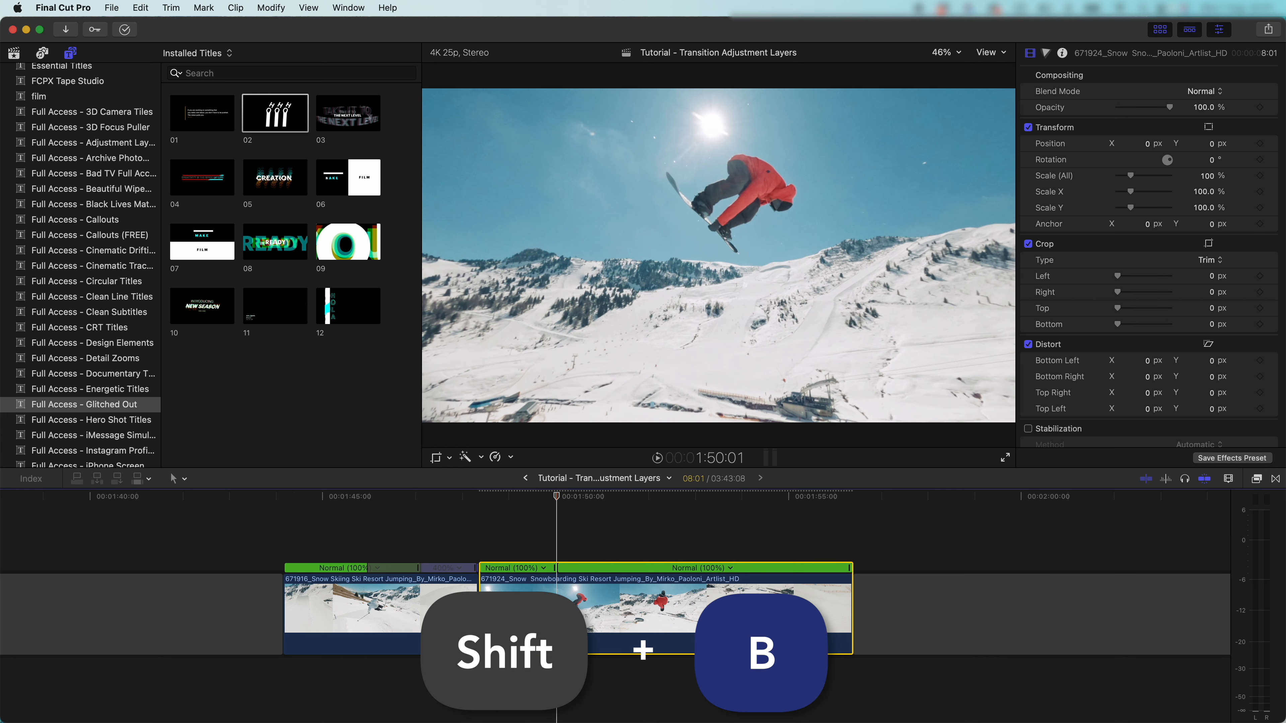
Set the snowboarding clip's first speed segment to Fast 4x and play back the ramped cut
click(542, 568)
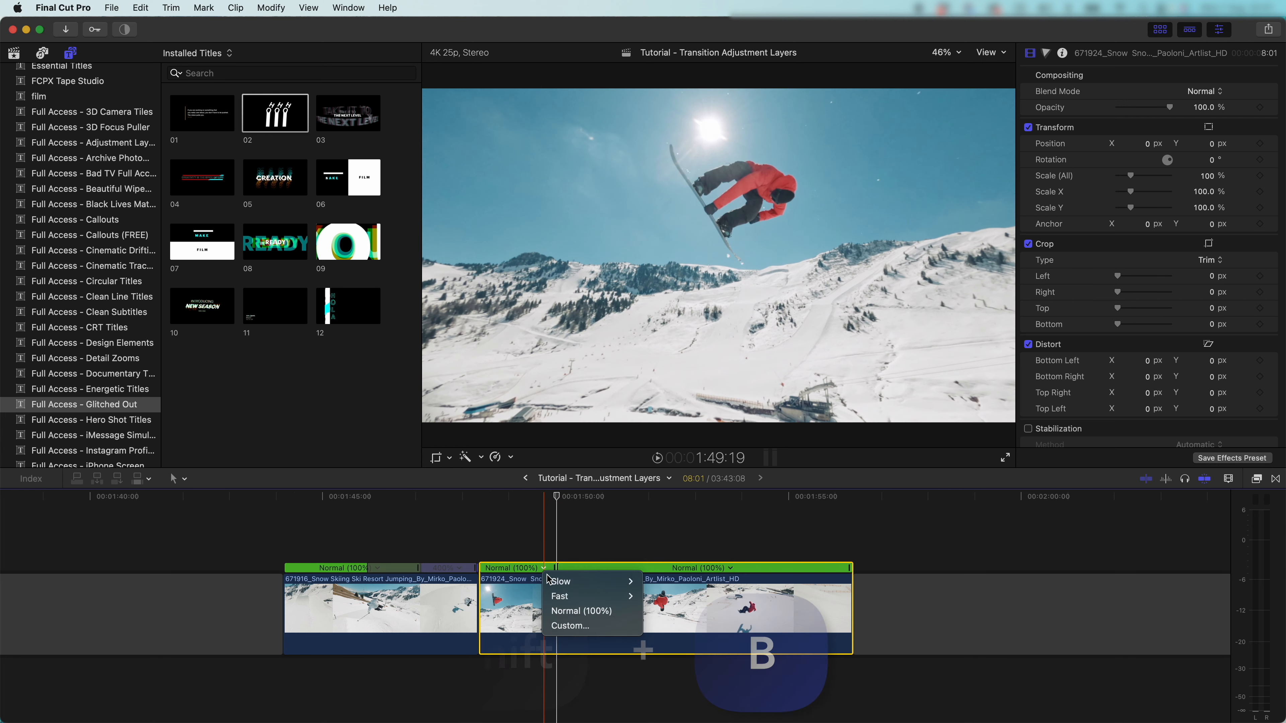
mouse_move(560, 598)
click(653, 611)
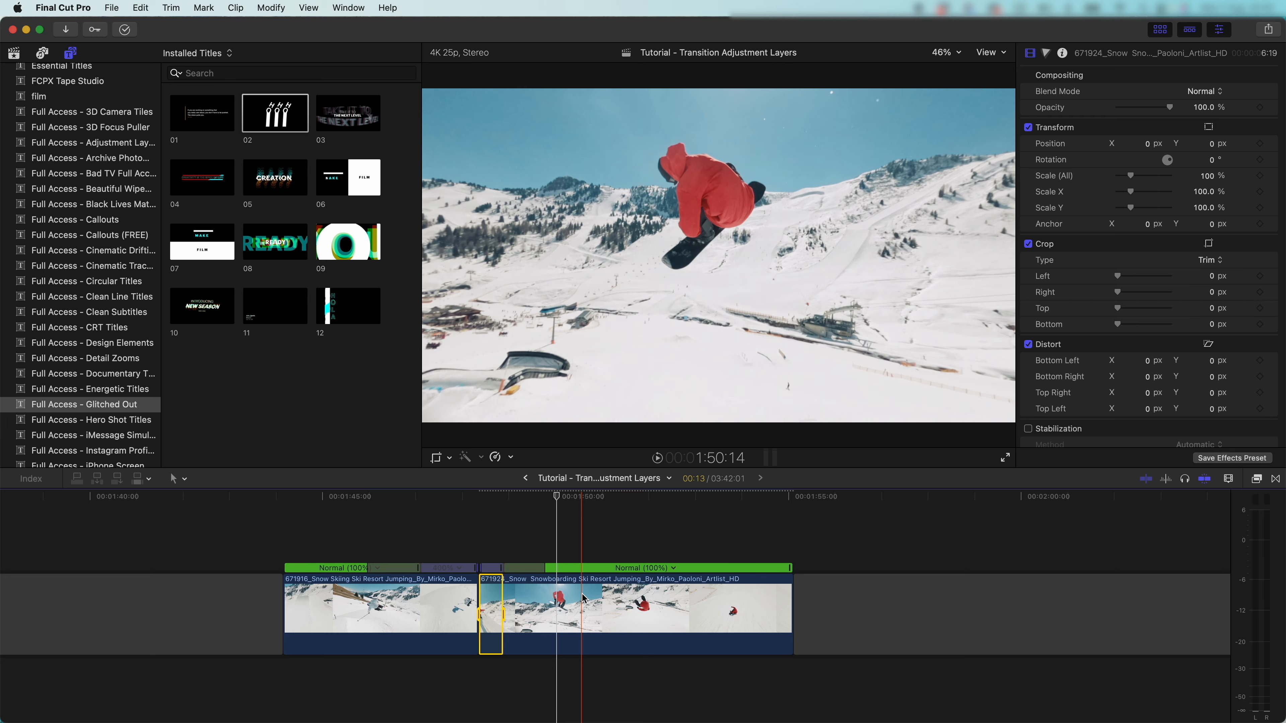
key(space)
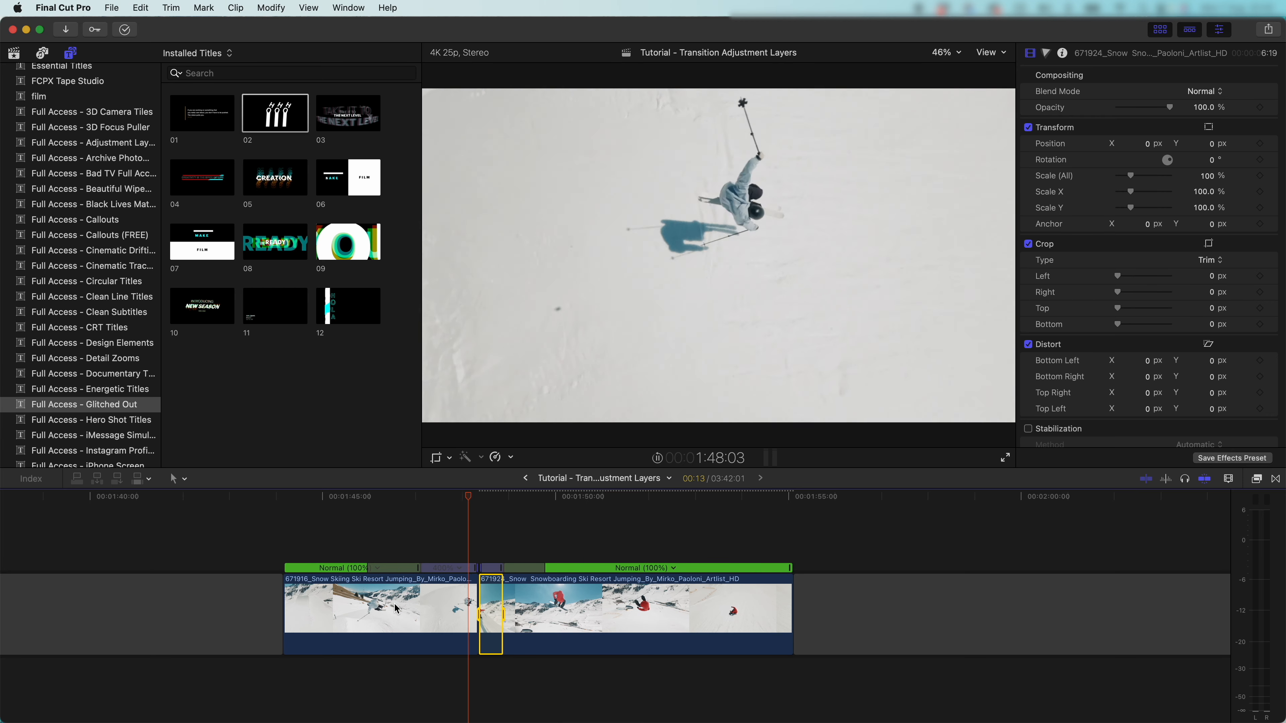
Play back the ramped cut and shorten the skiing clip's fast end segment so the clip lasts 3:22
key(space)
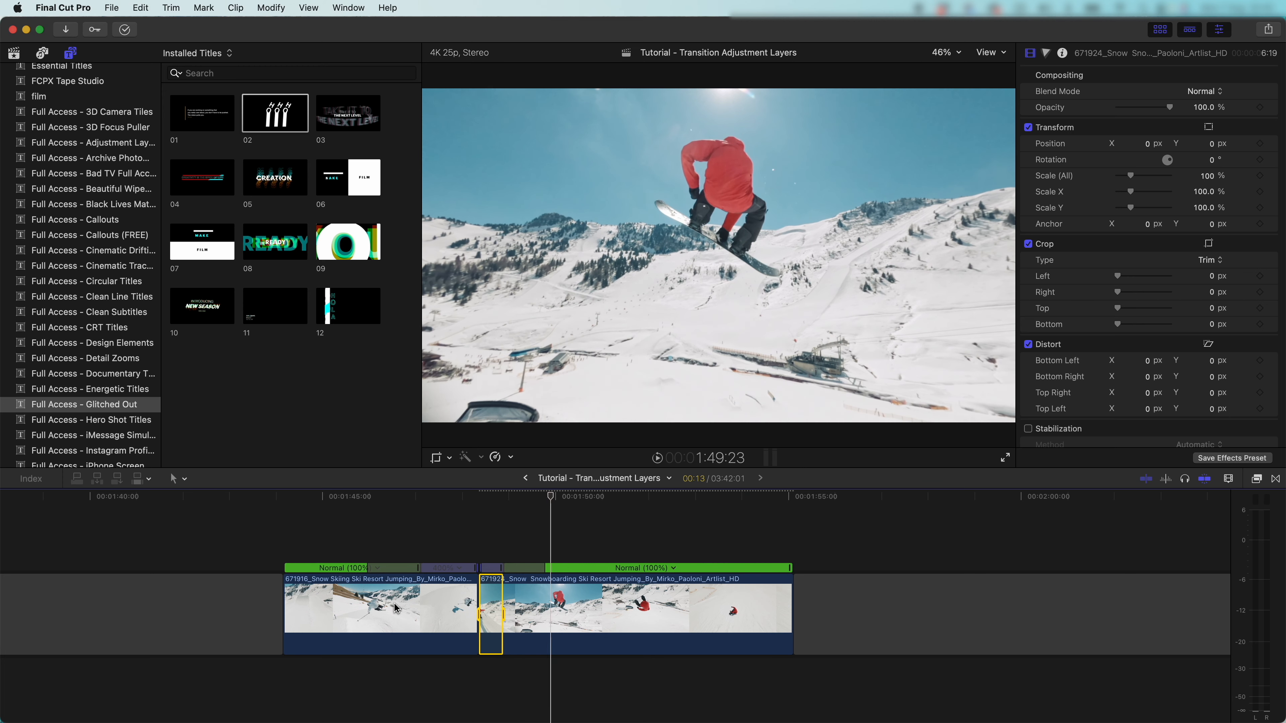
click(472, 572)
drag(475, 571, 461, 572)
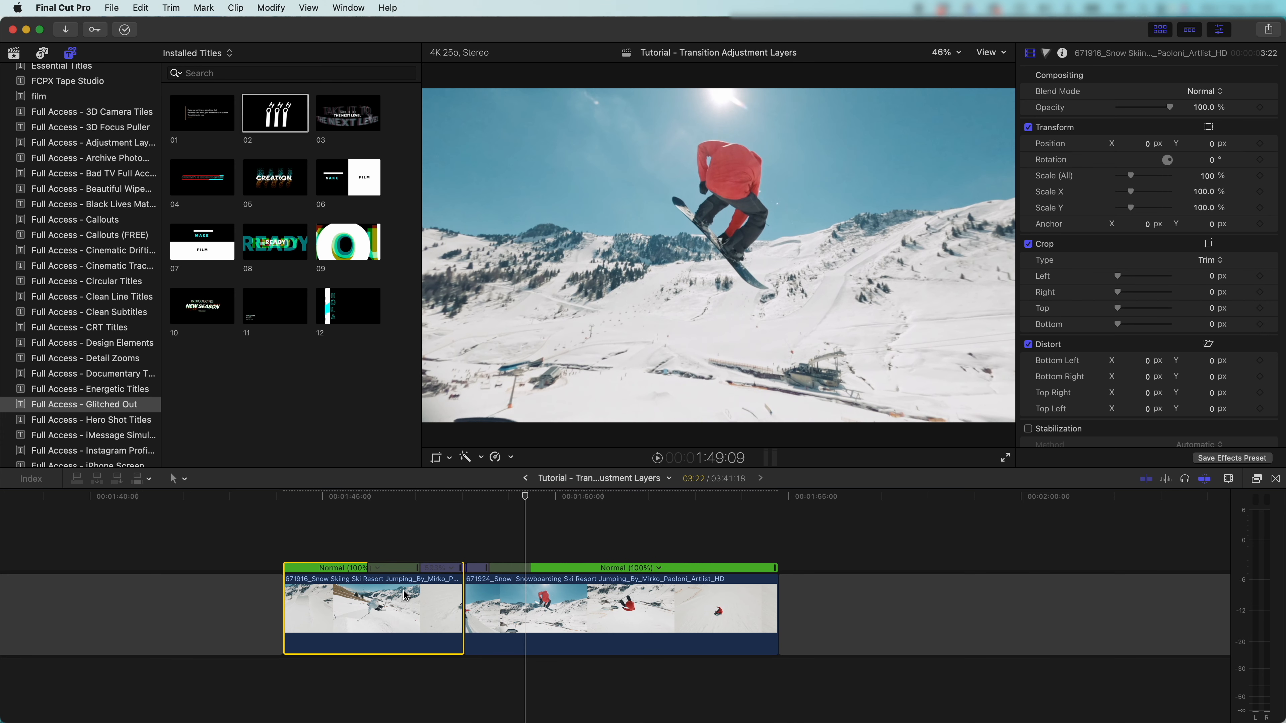
Add the Bottom Left title from the Transition Adjustment Layers' In group above the skiing clip, ending at the cut
scroll(104, 304, down, 10)
click(104, 373)
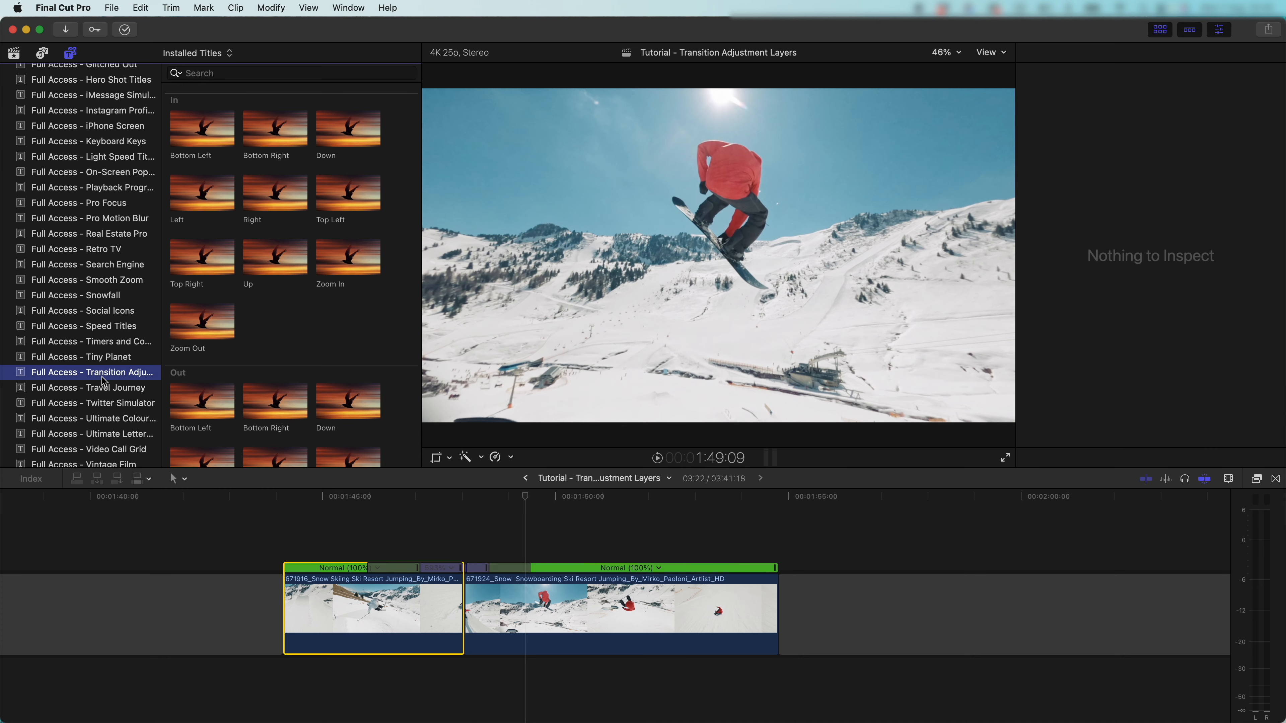
click(200, 125)
key(q)
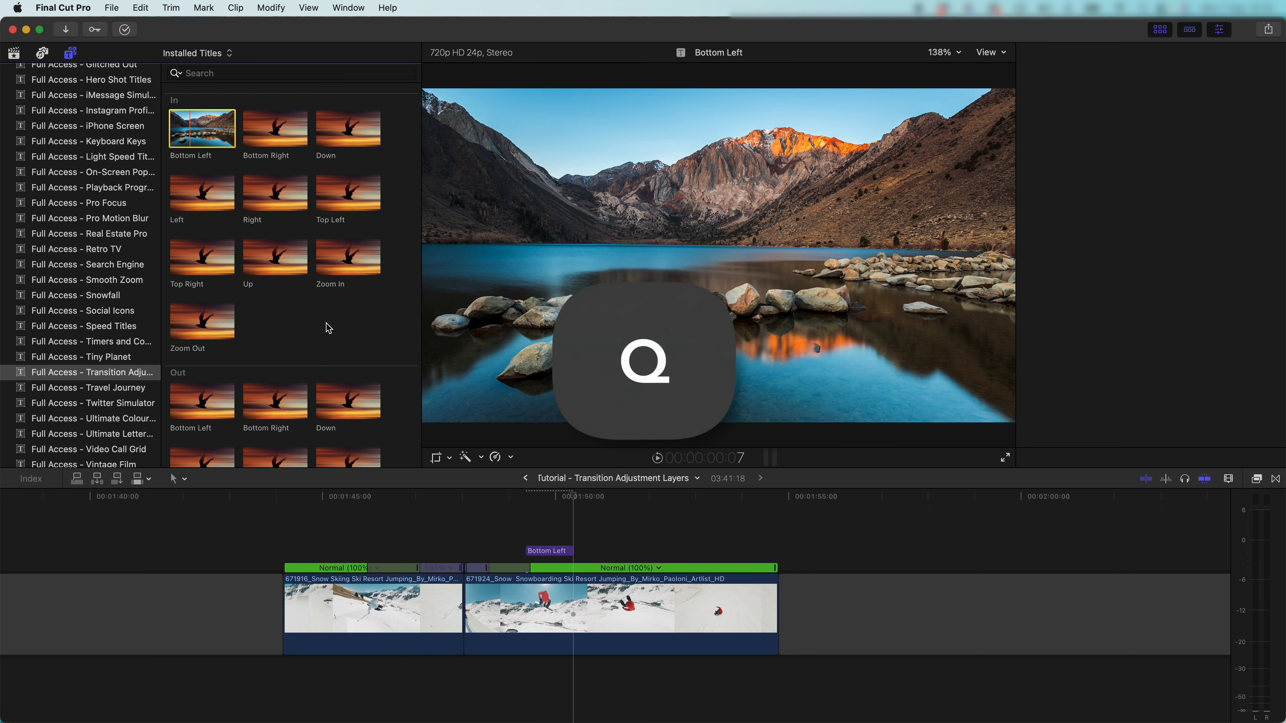
drag(548, 552, 438, 555)
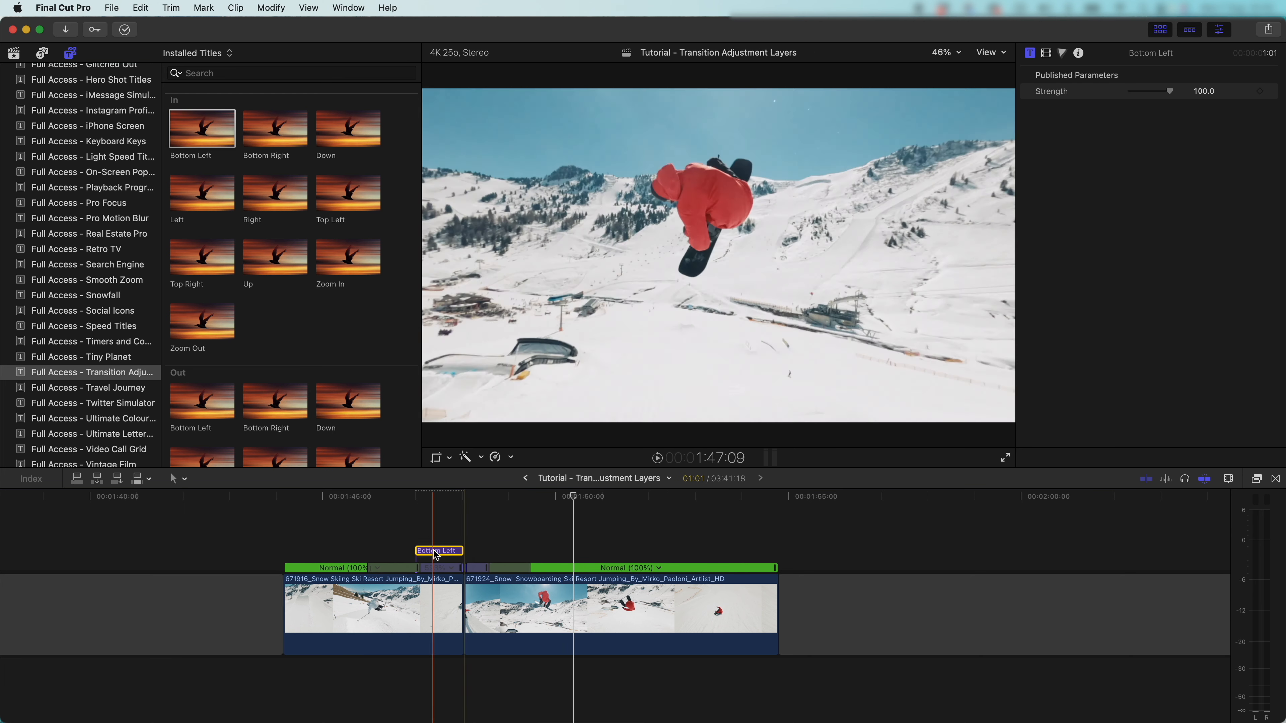
Add the Out group's Bottom Left title above the snowboarding clip, starting at the cut, and return the playhead to the first title's start
click(209, 408)
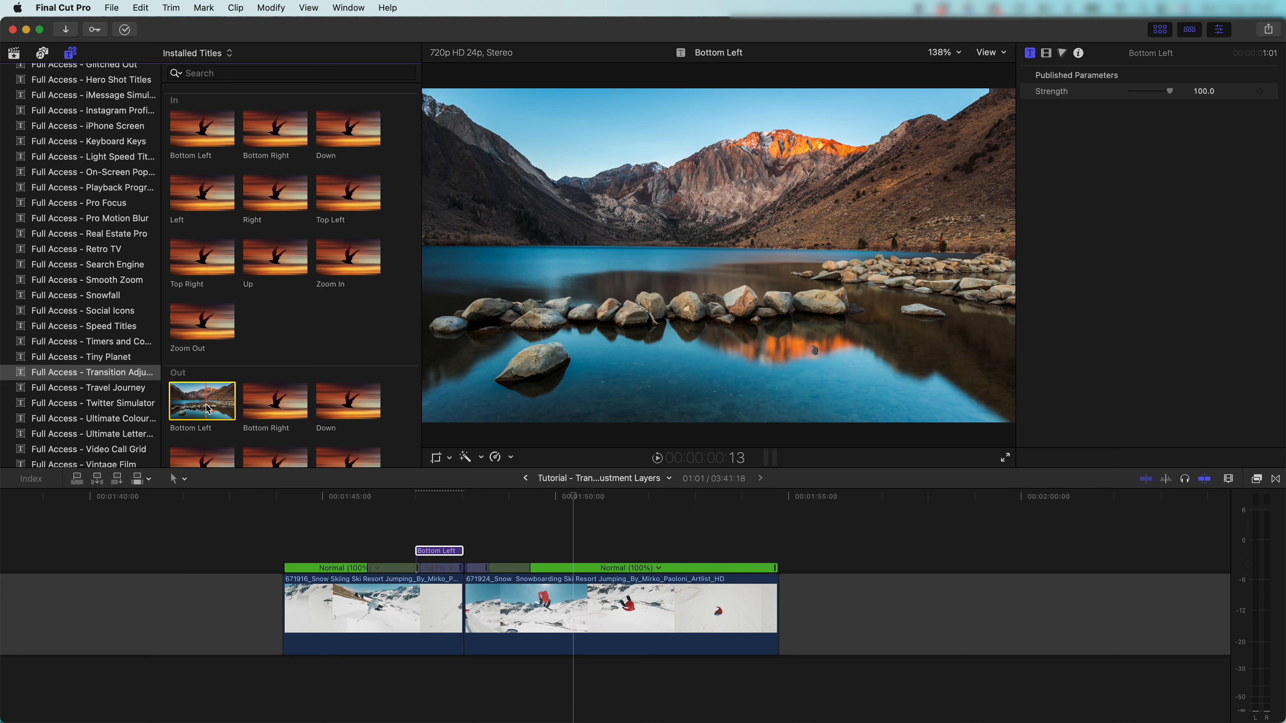
key(q)
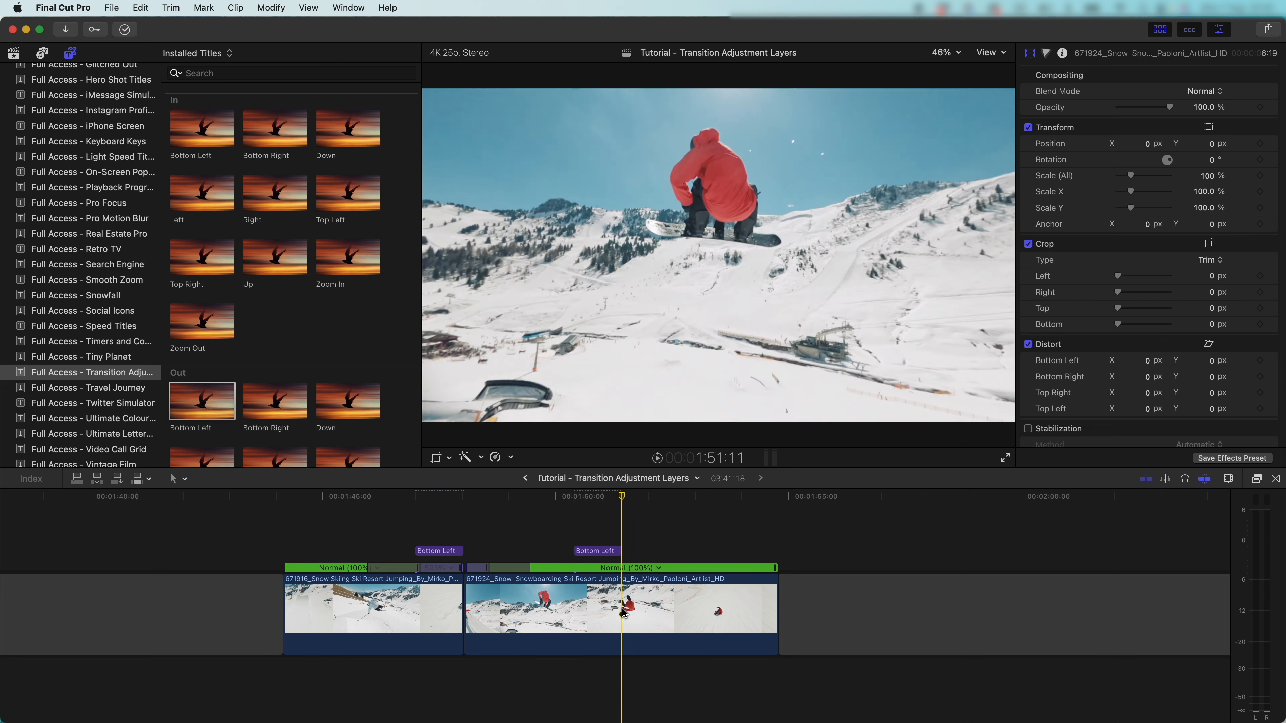
drag(591, 551, 499, 555)
key(Up)
key(Up)
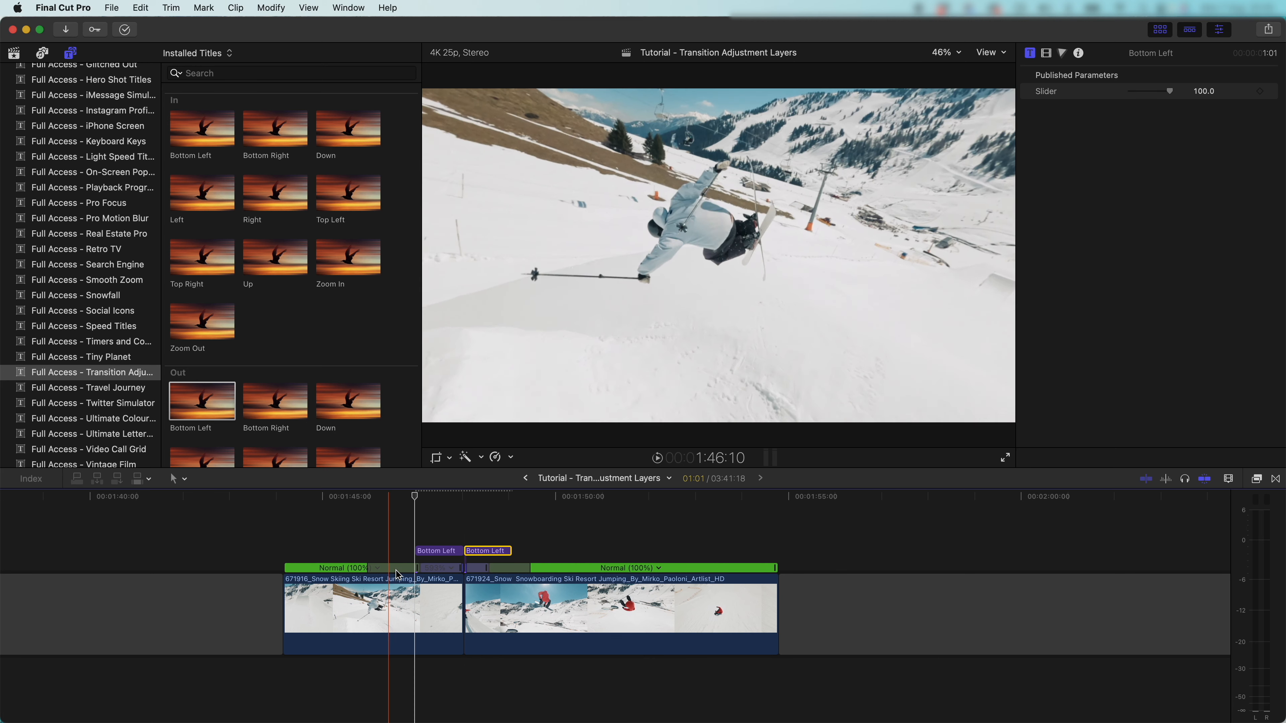
Slightly lengthen the snowboarding clip's fast first segment after the cut, and leave the full-screen playback of the edit
click(488, 571)
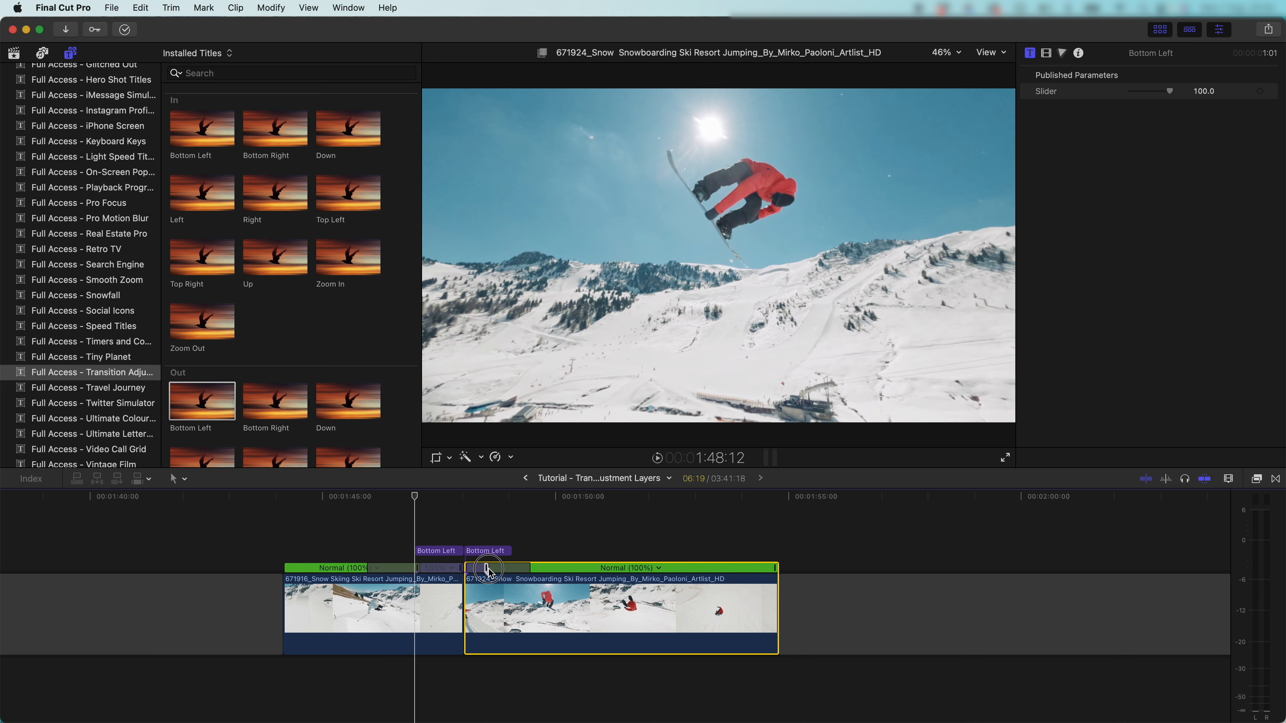
mouse_move(495, 569)
mouse_down()
mouse_move(524, 569)
mouse_move(499, 568)
mouse_up()
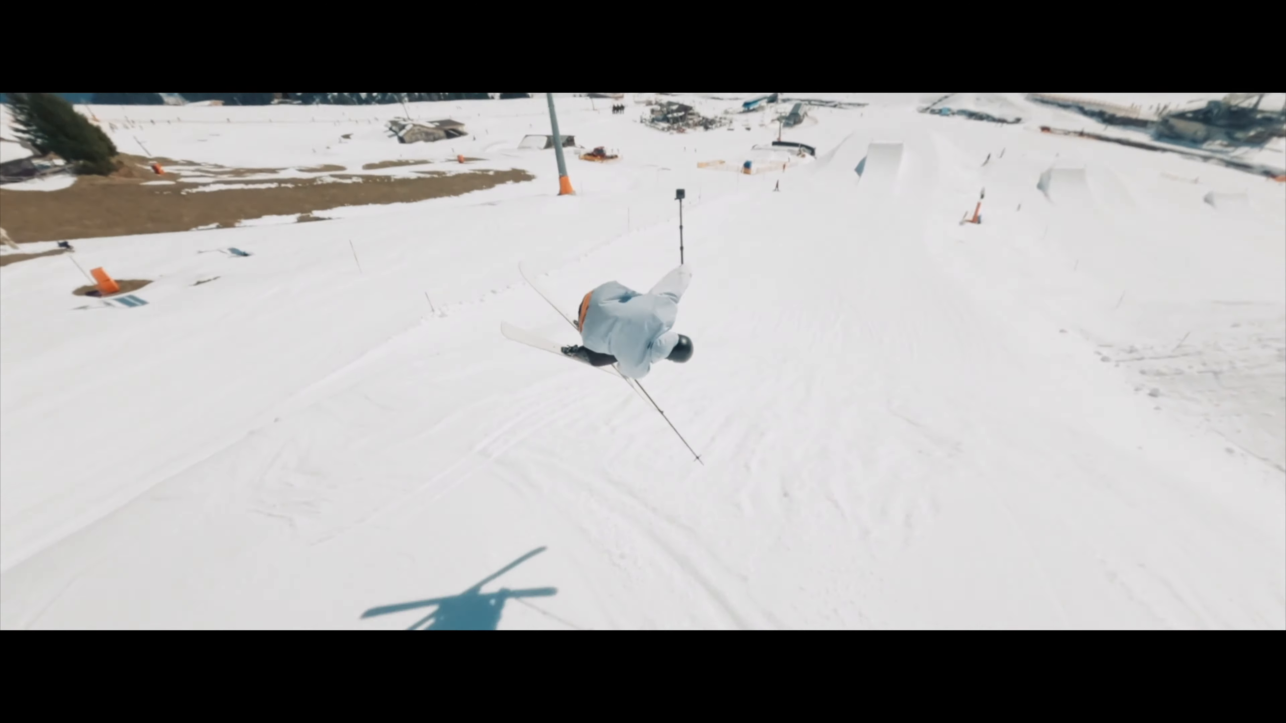
key(Escape)
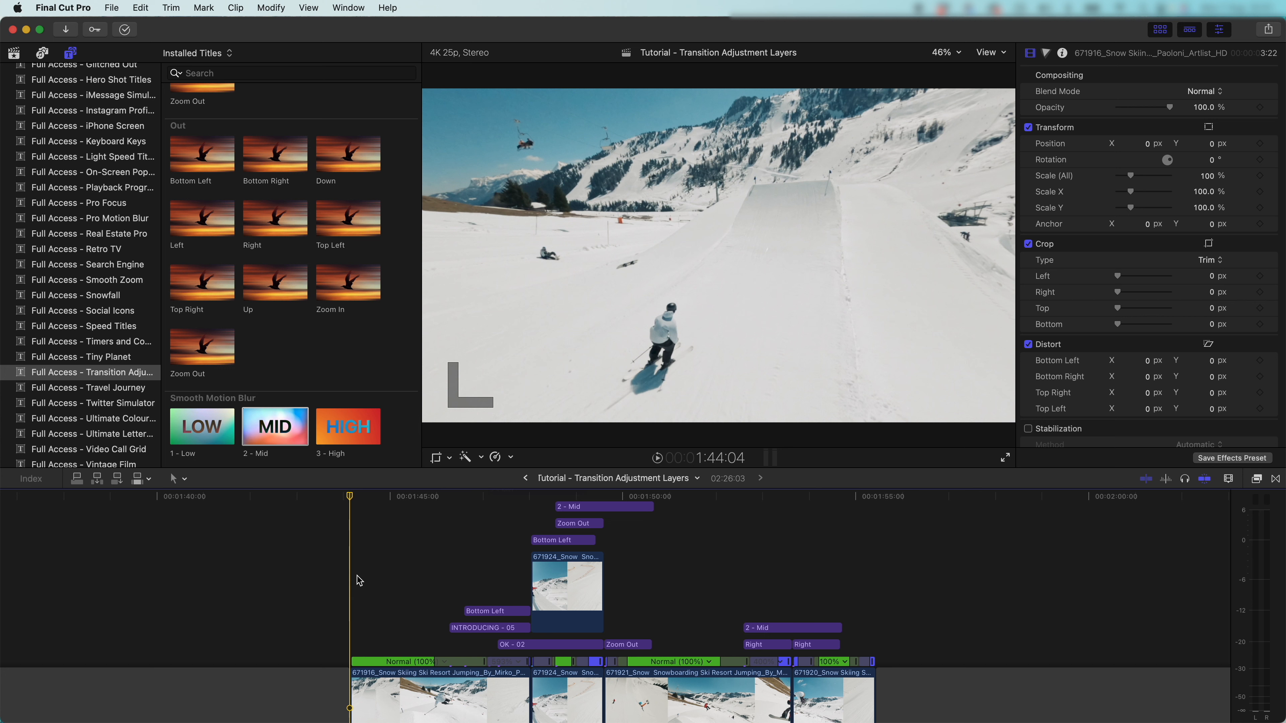